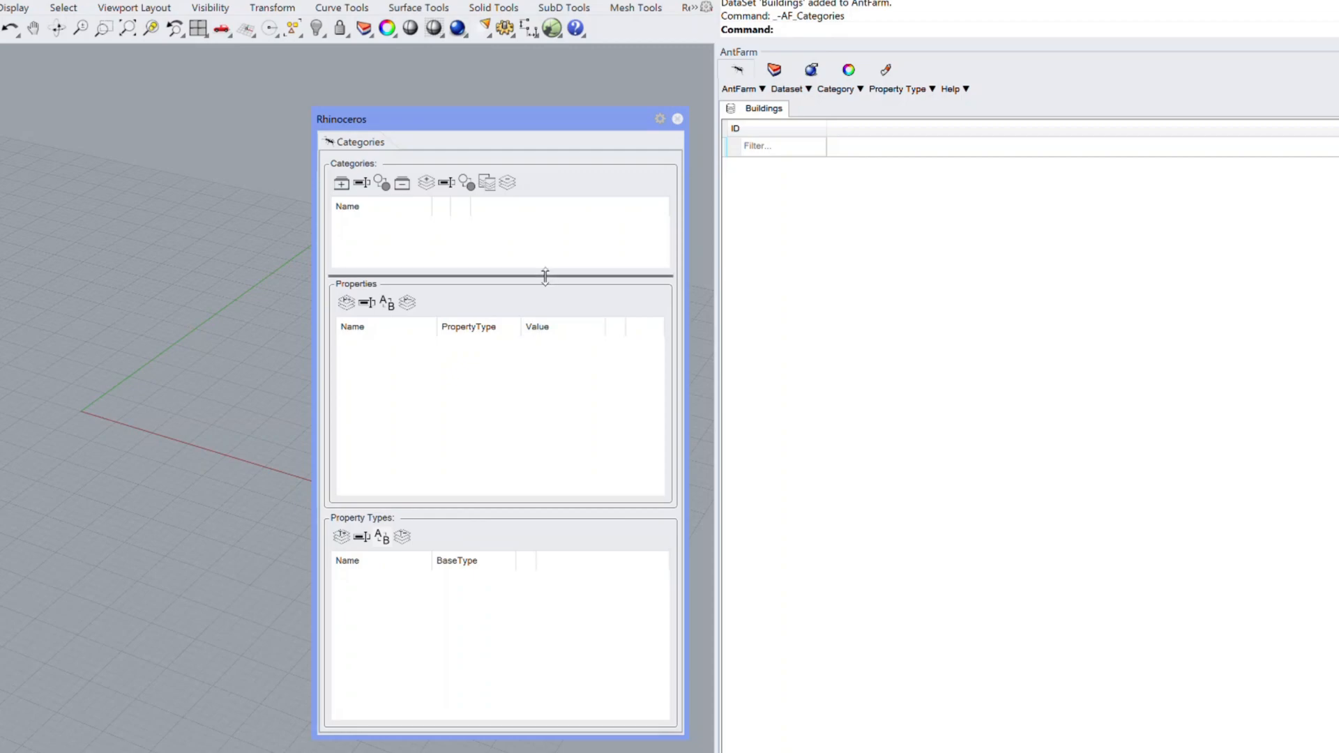
Step: Create a new category named BType
click(341, 185)
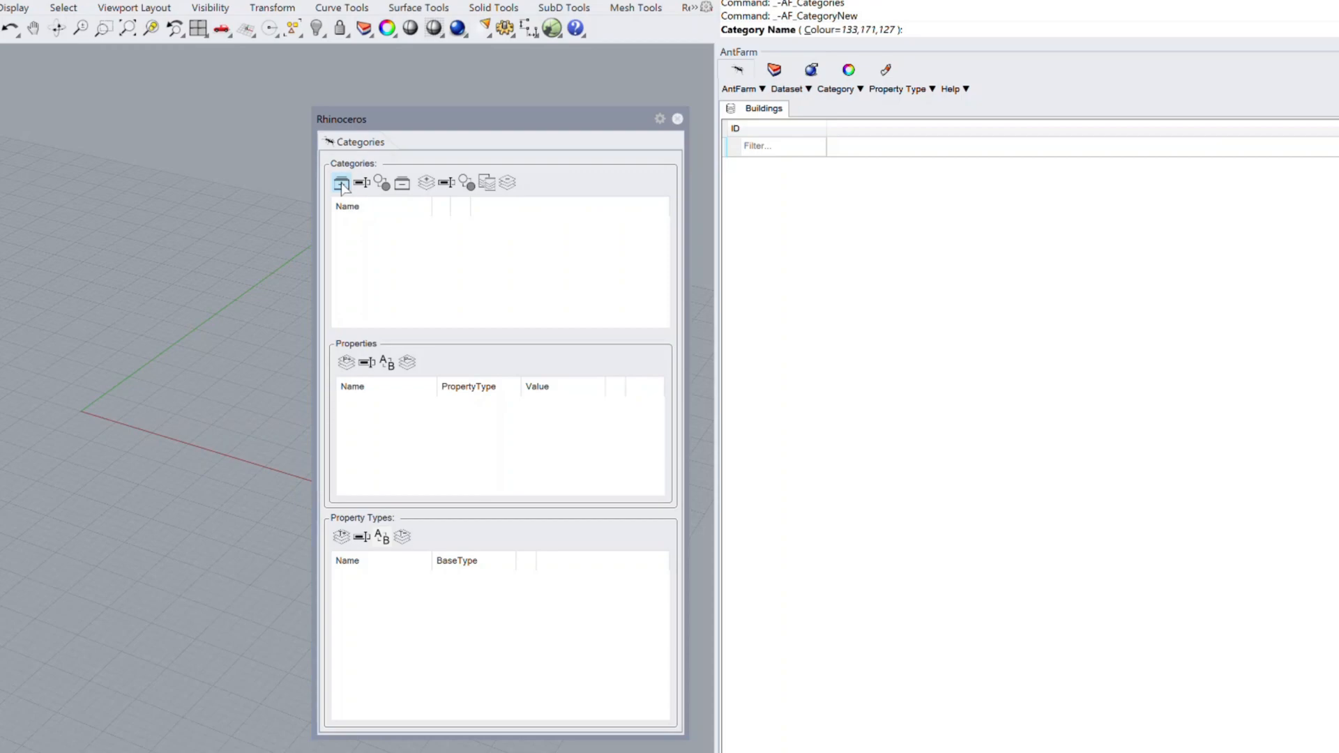
text(BType)
key(Return)
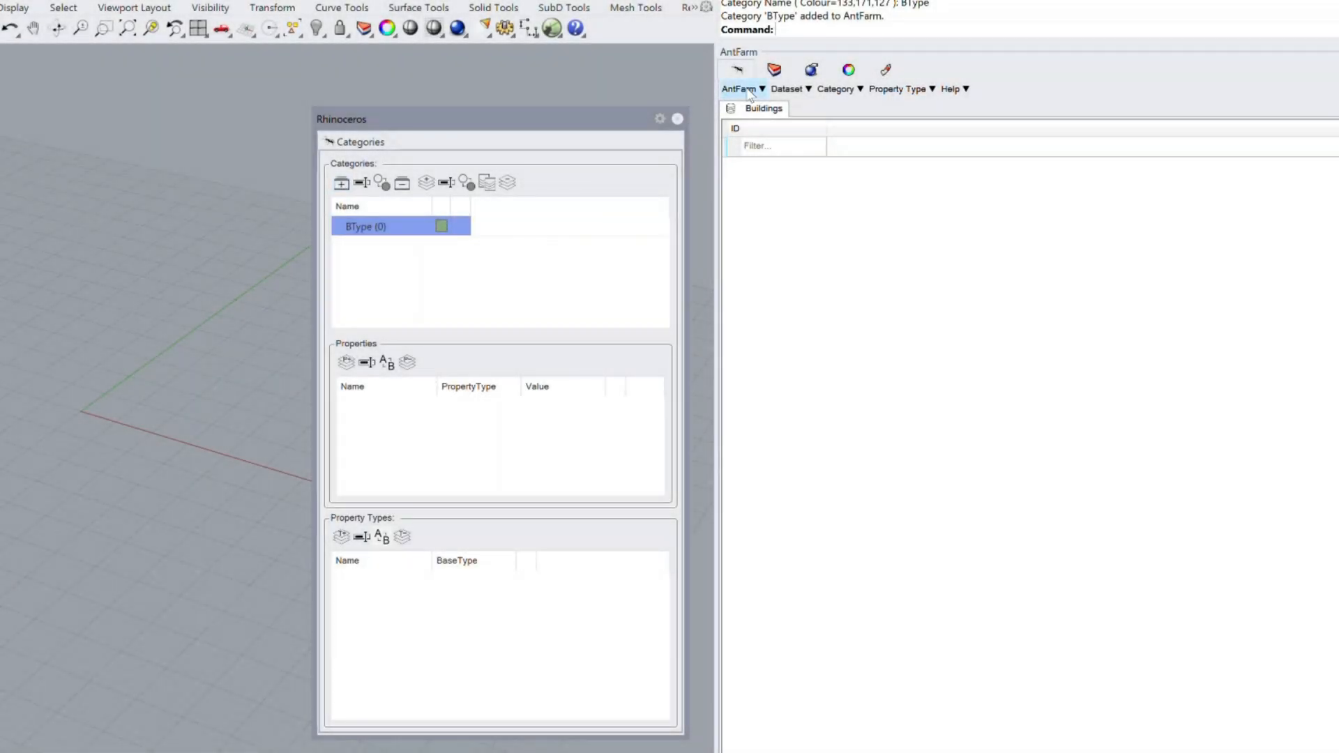
Step: Add an attribute named BuildingType to the Buildings dataset, with type Category linked to BType
click(806, 90)
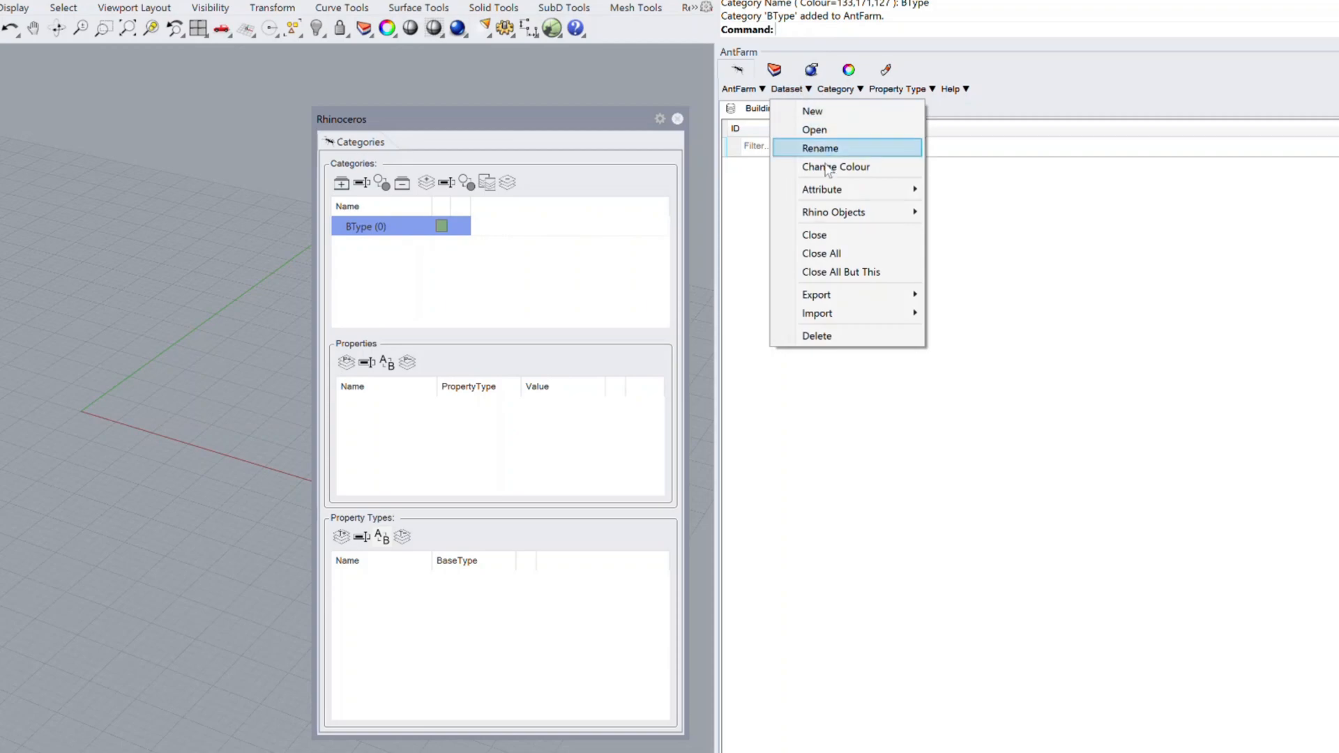
mouse_move(839, 192)
click(1011, 190)
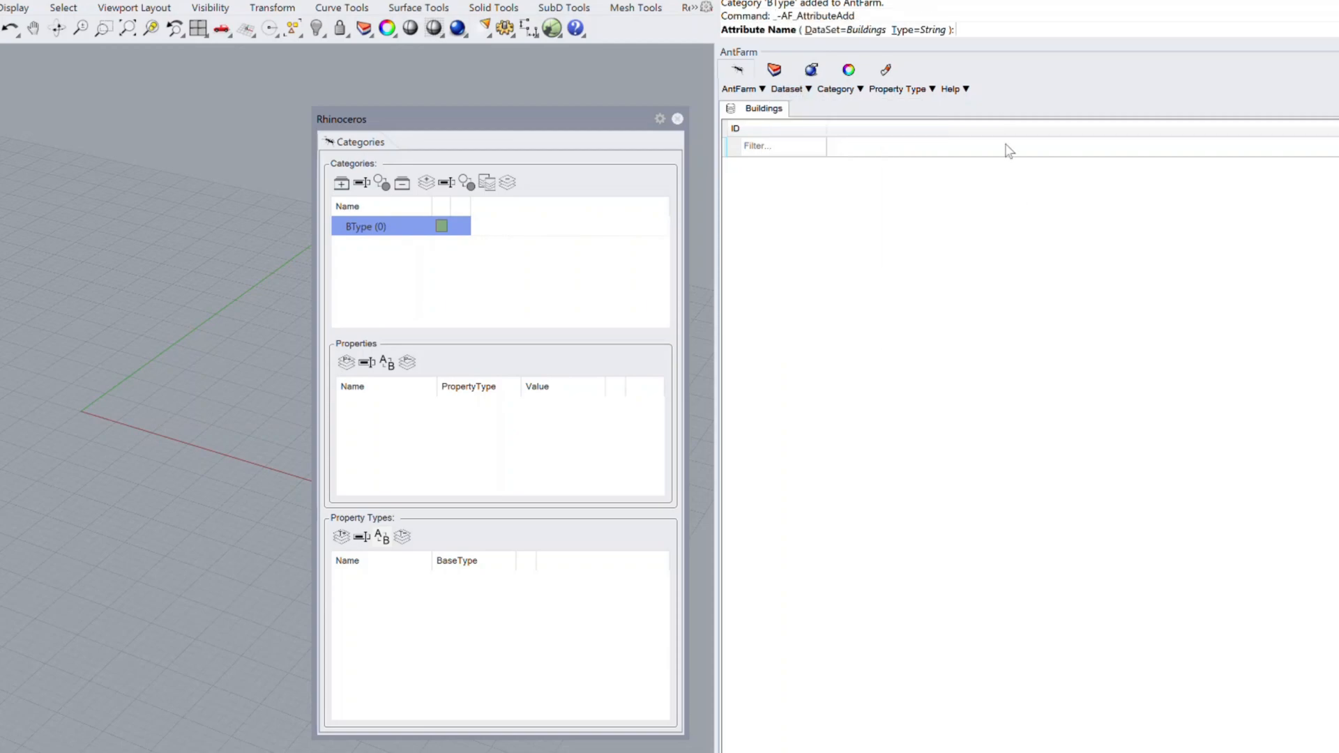
click(922, 29)
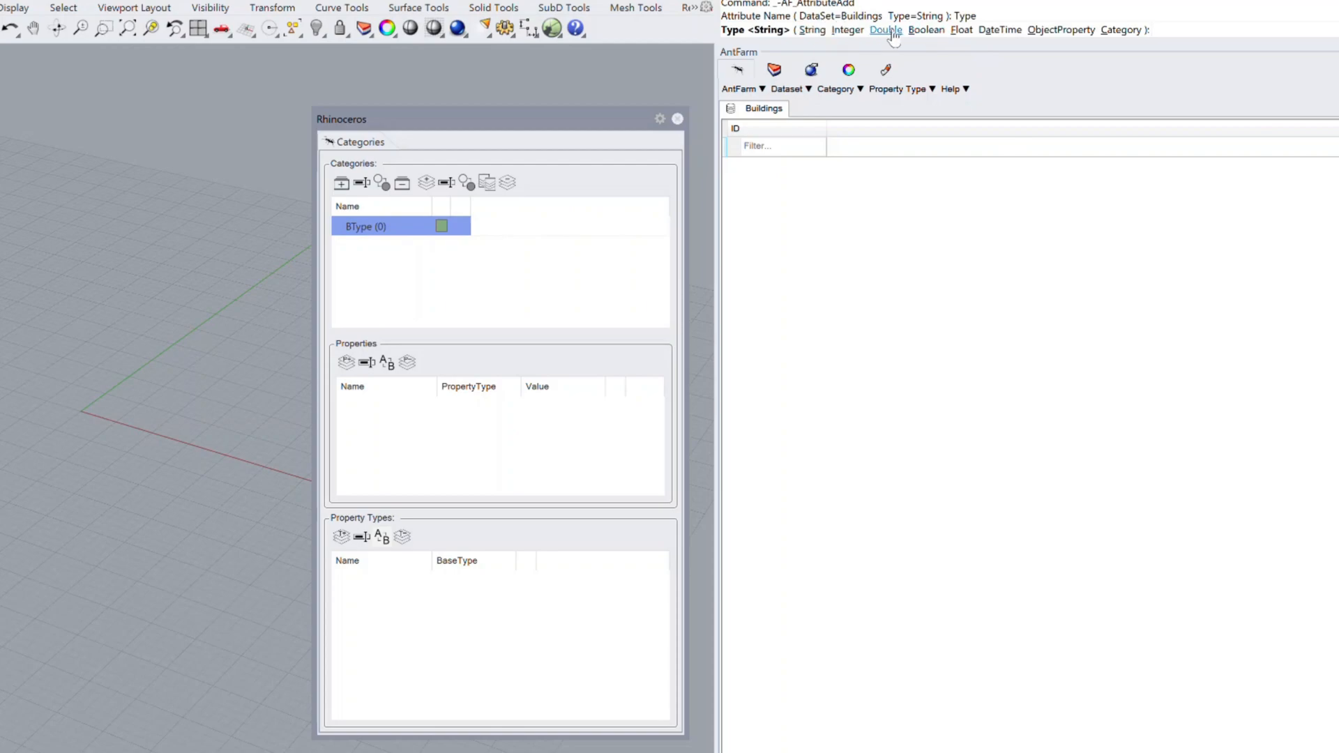
click(1121, 30)
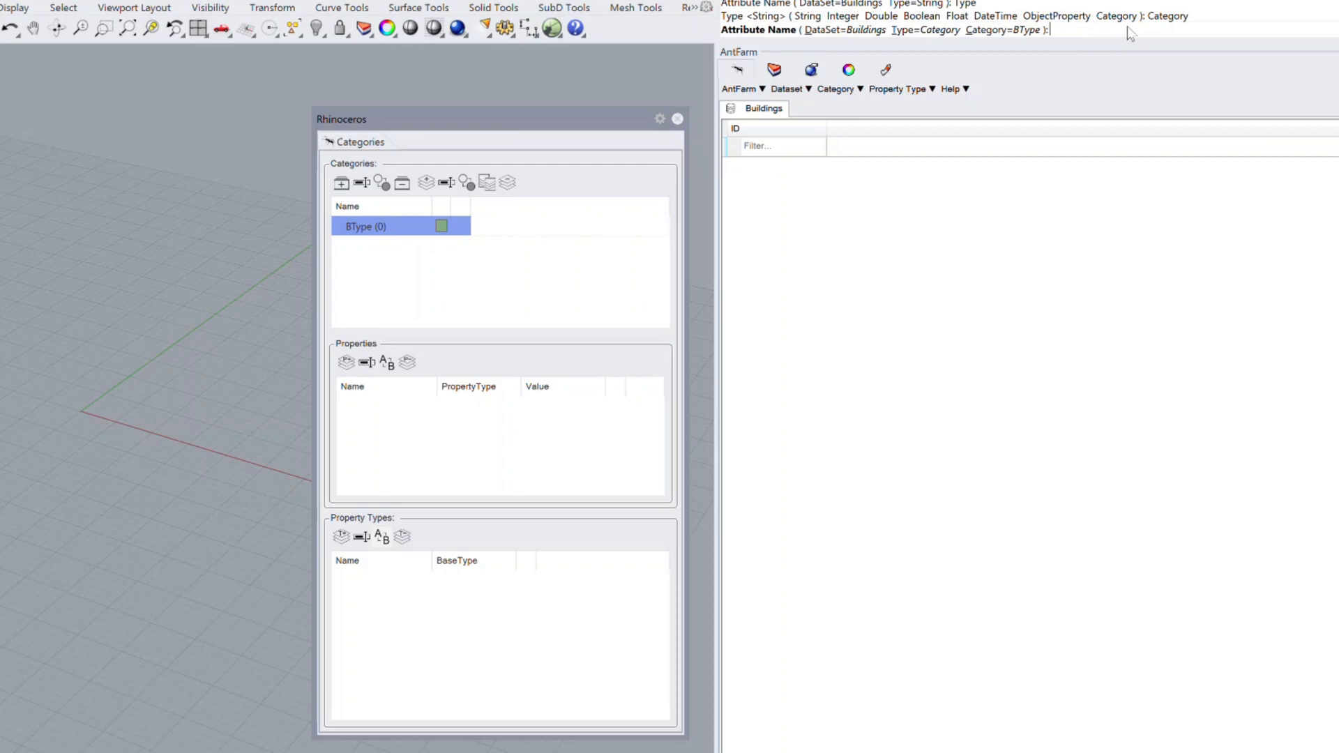
text(BuildingType)
key(Return)
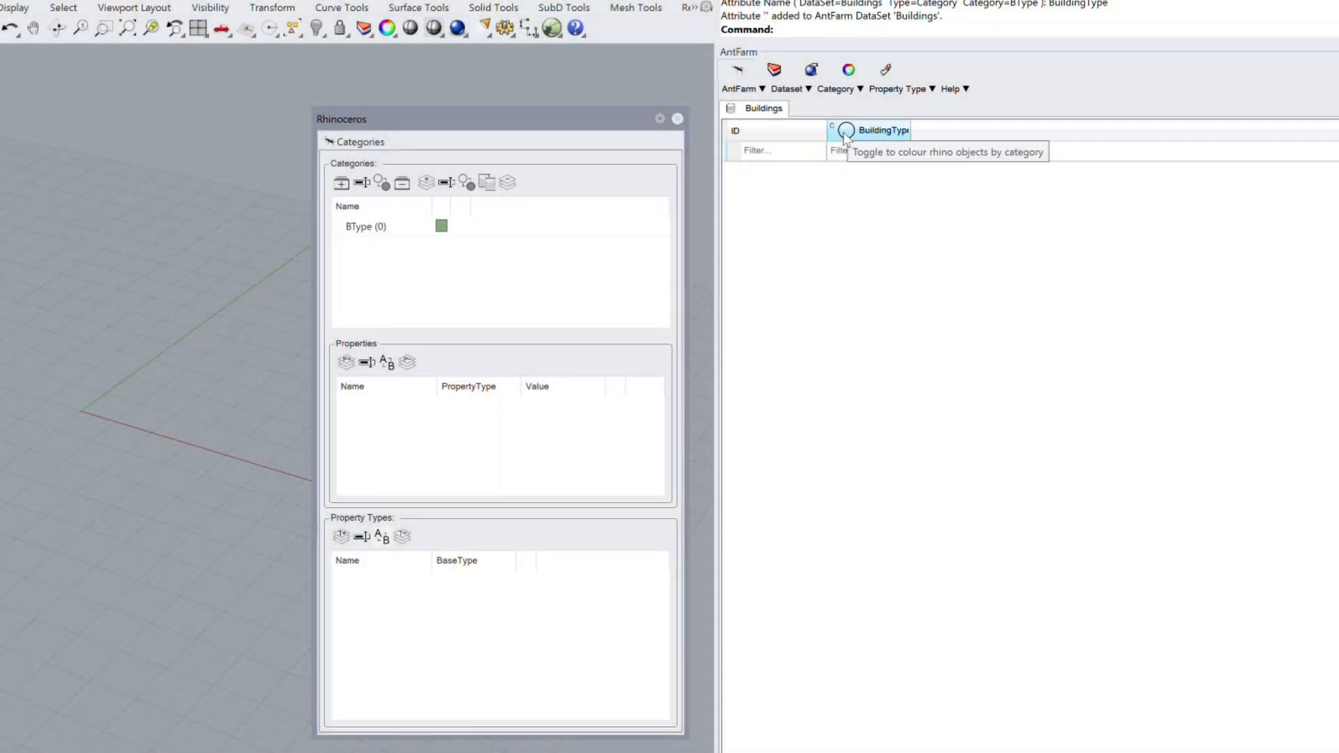
Step: Add an element named Podium to the BType category
click(425, 183)
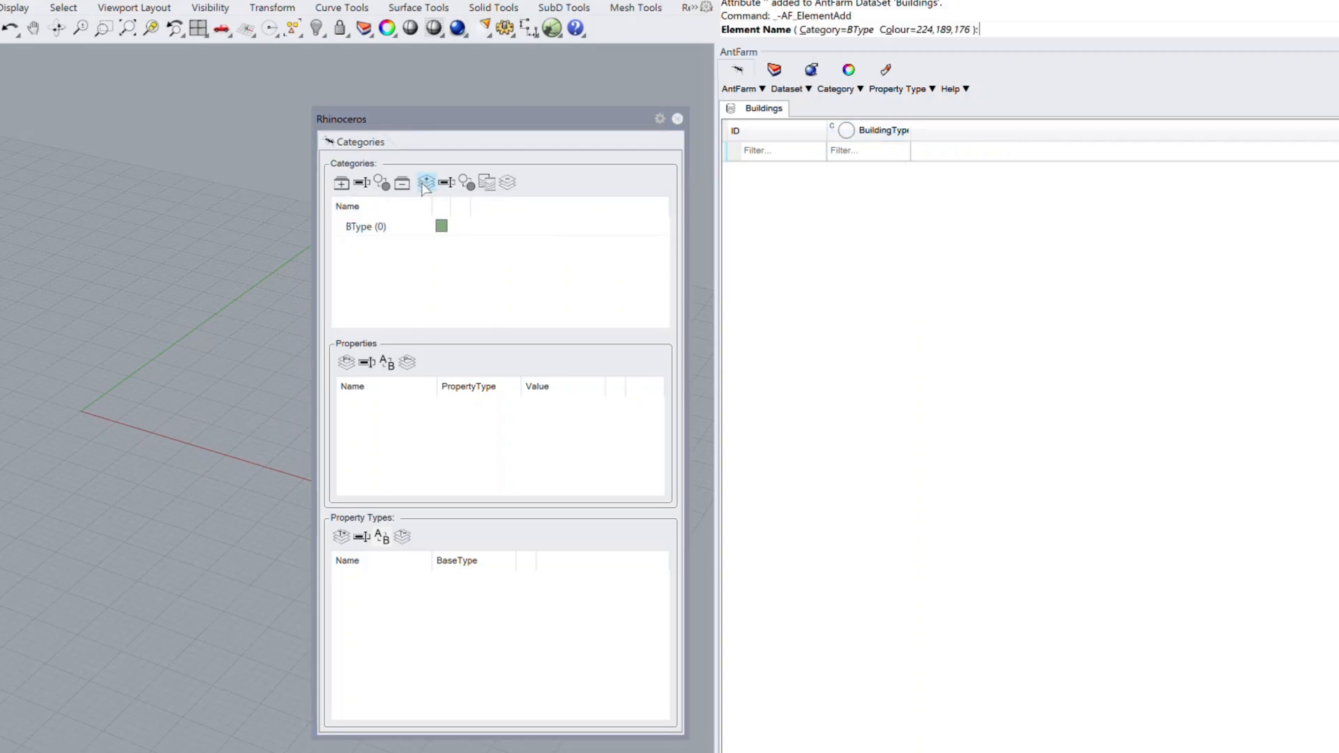
text(Podium)
key(Return)
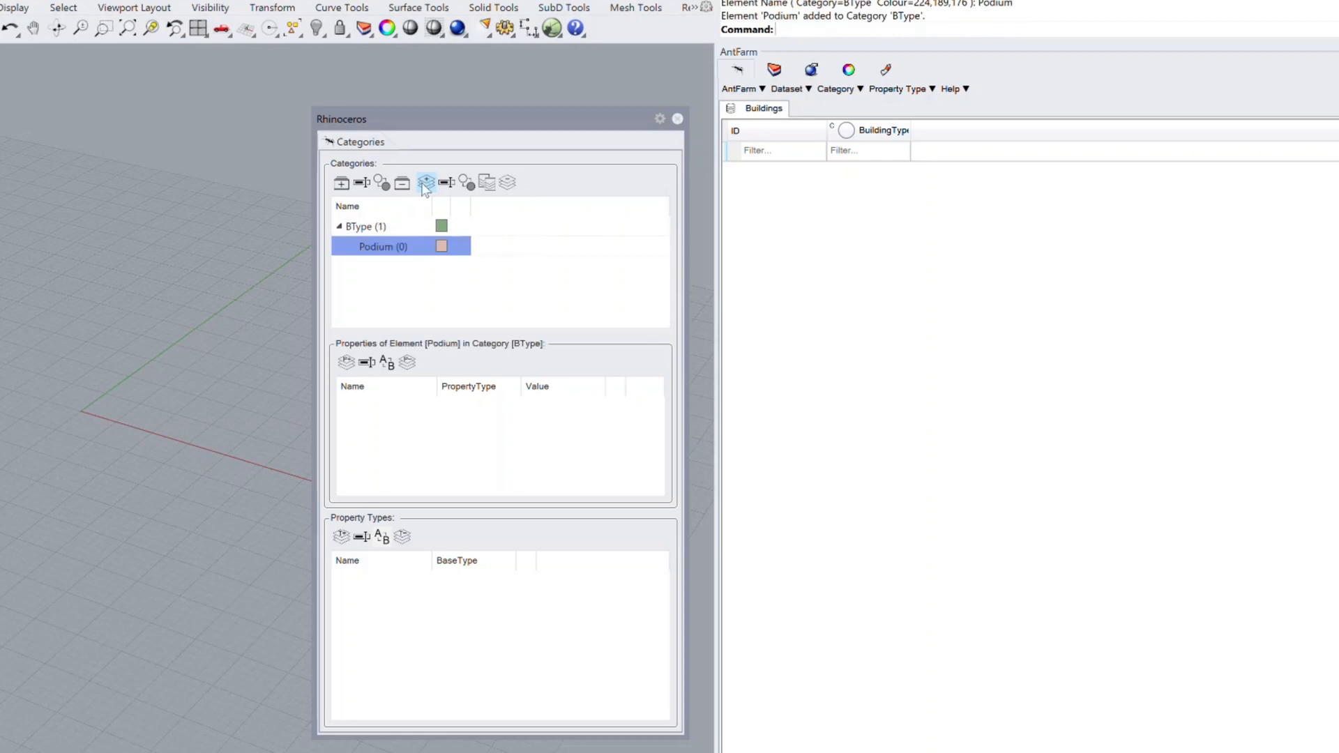
Step: Add two more elements, School and Tower, to the BType category
click(423, 185)
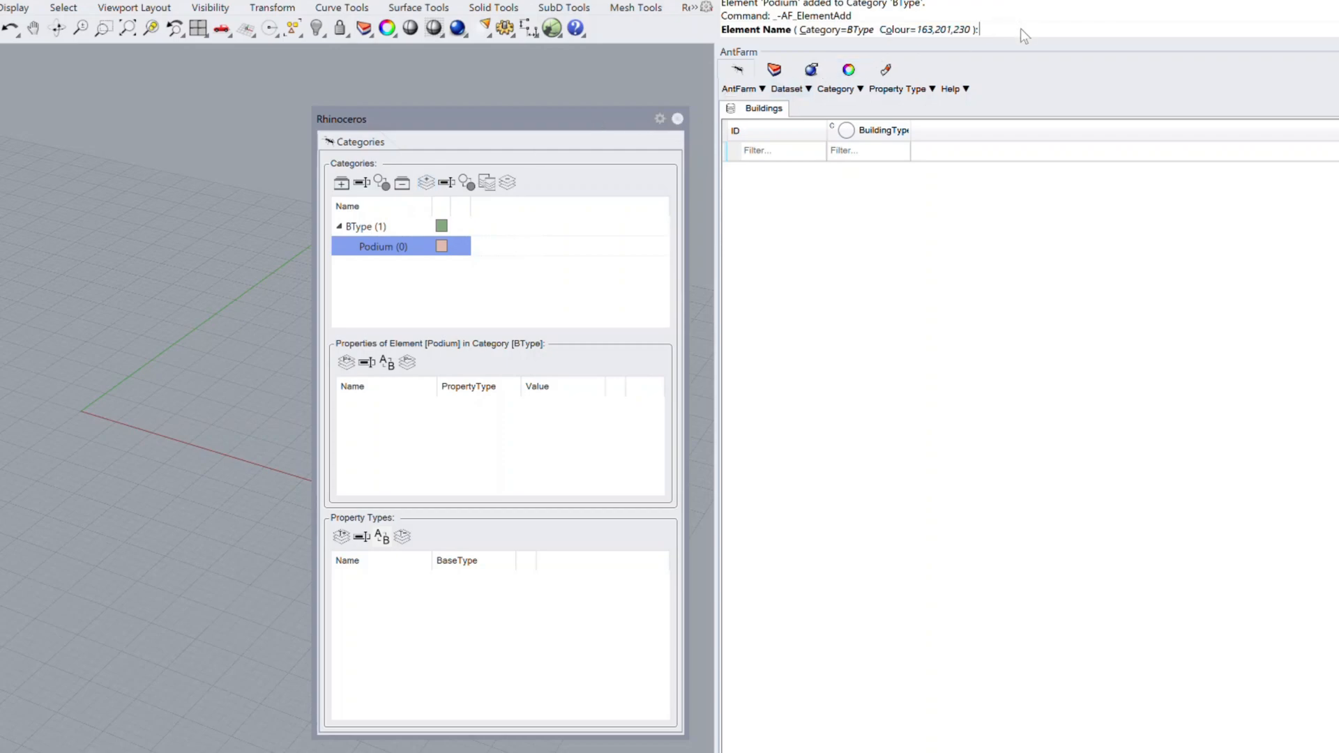
text(School)
key(Return)
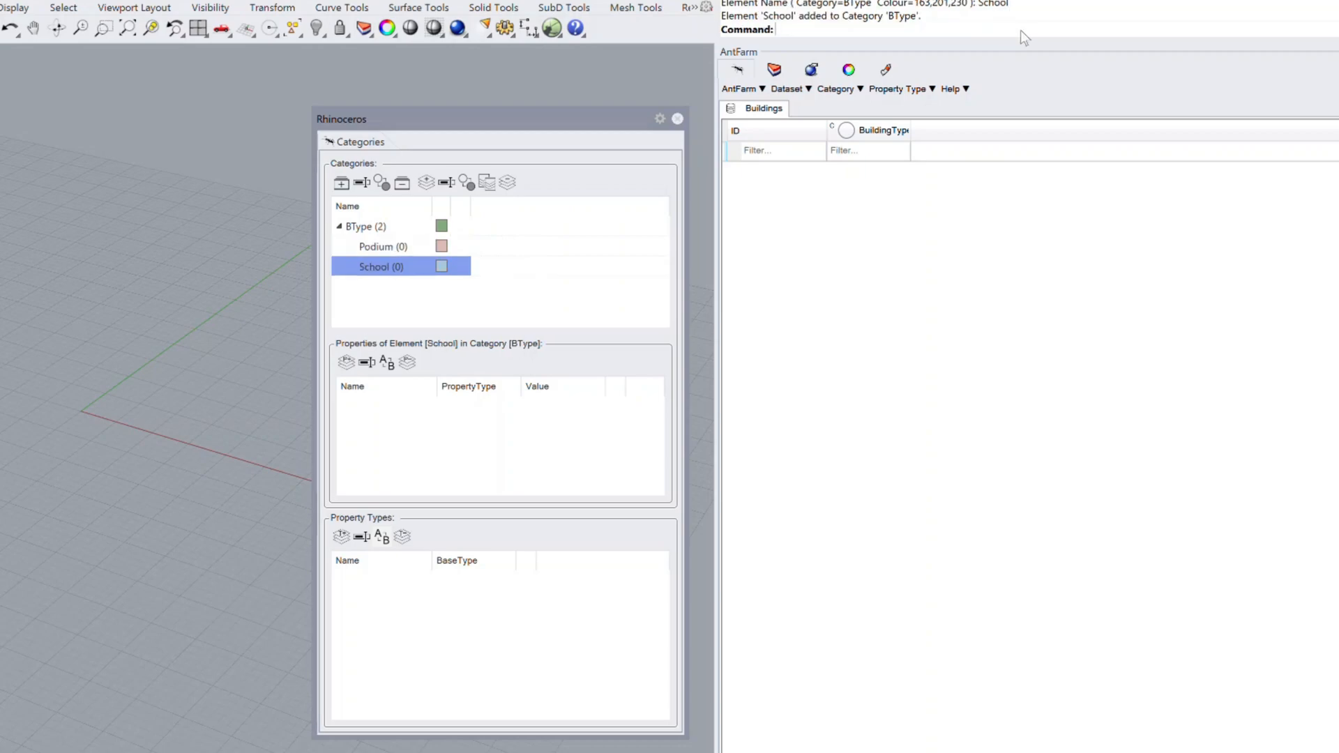
key(Return)
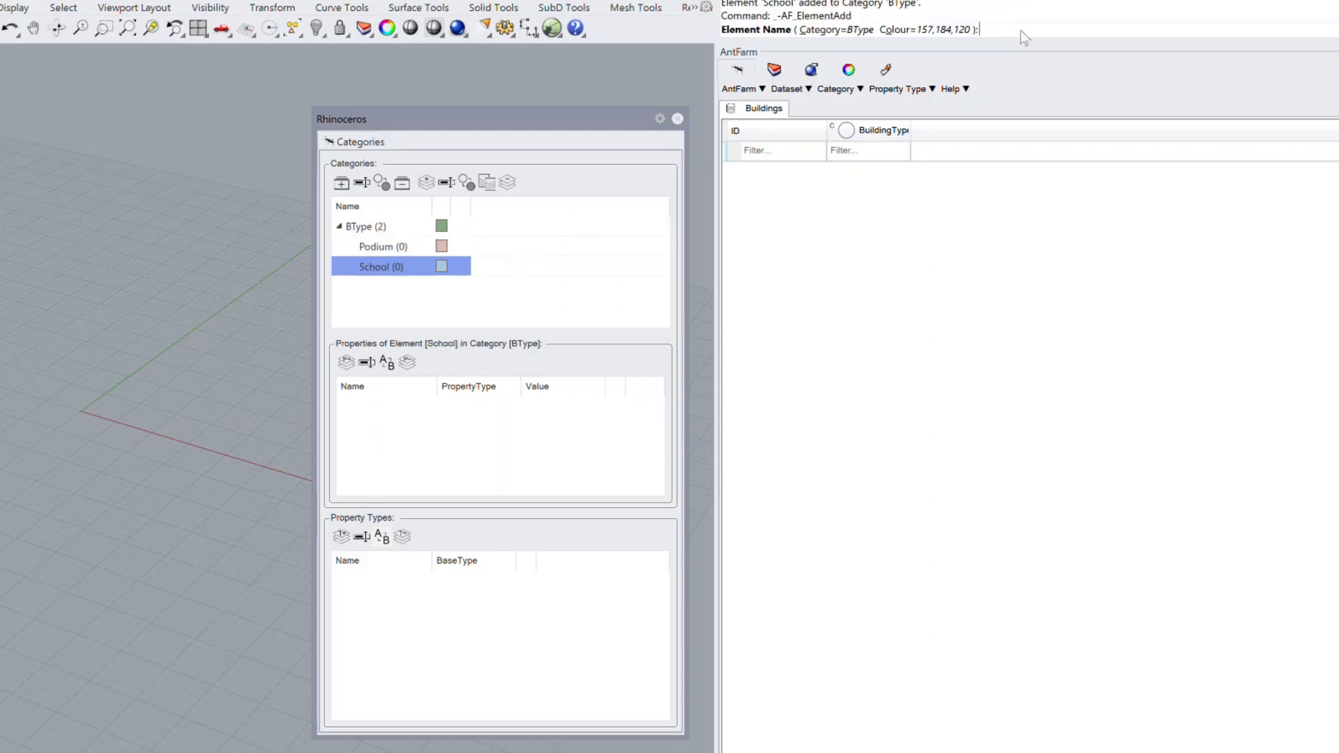
text(Tower)
key(Return)
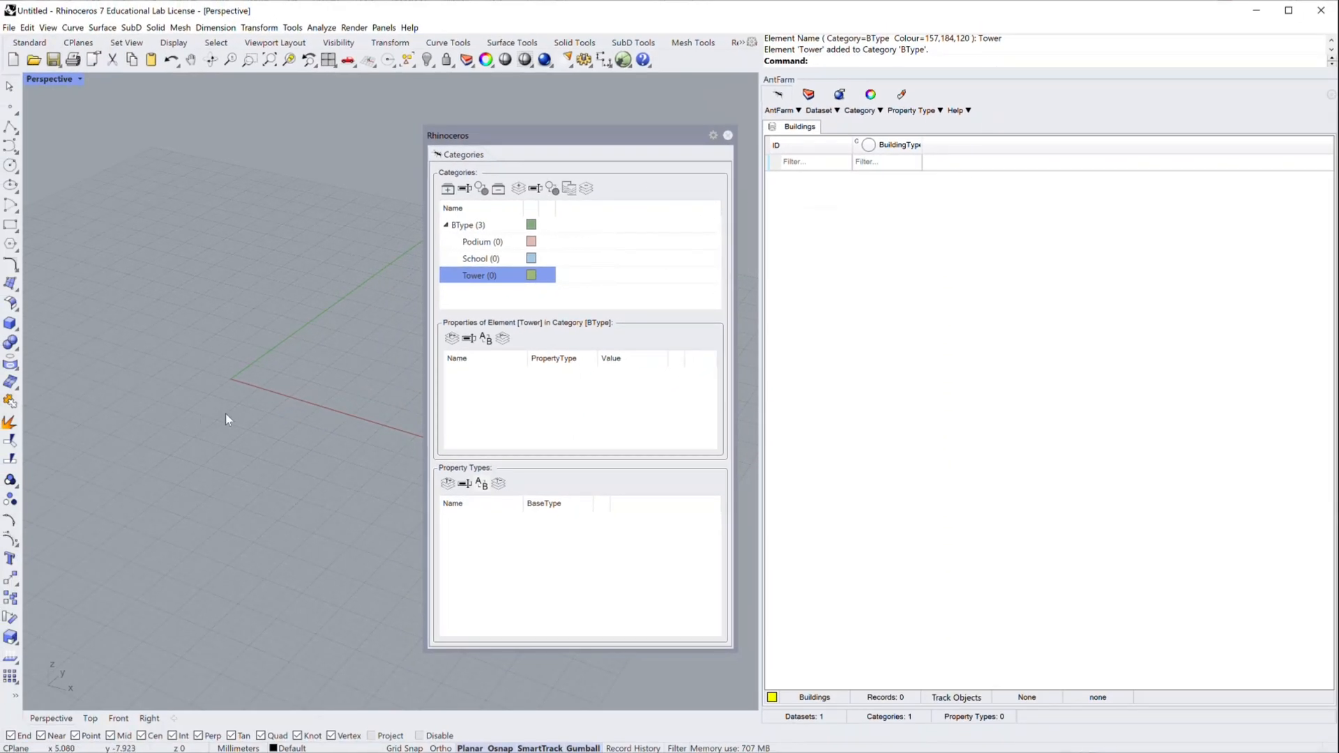
Step: Draw a low, wide box around the origin in the Perspective viewport using the Box command
text(b)
key(Return)
click(205, 310)
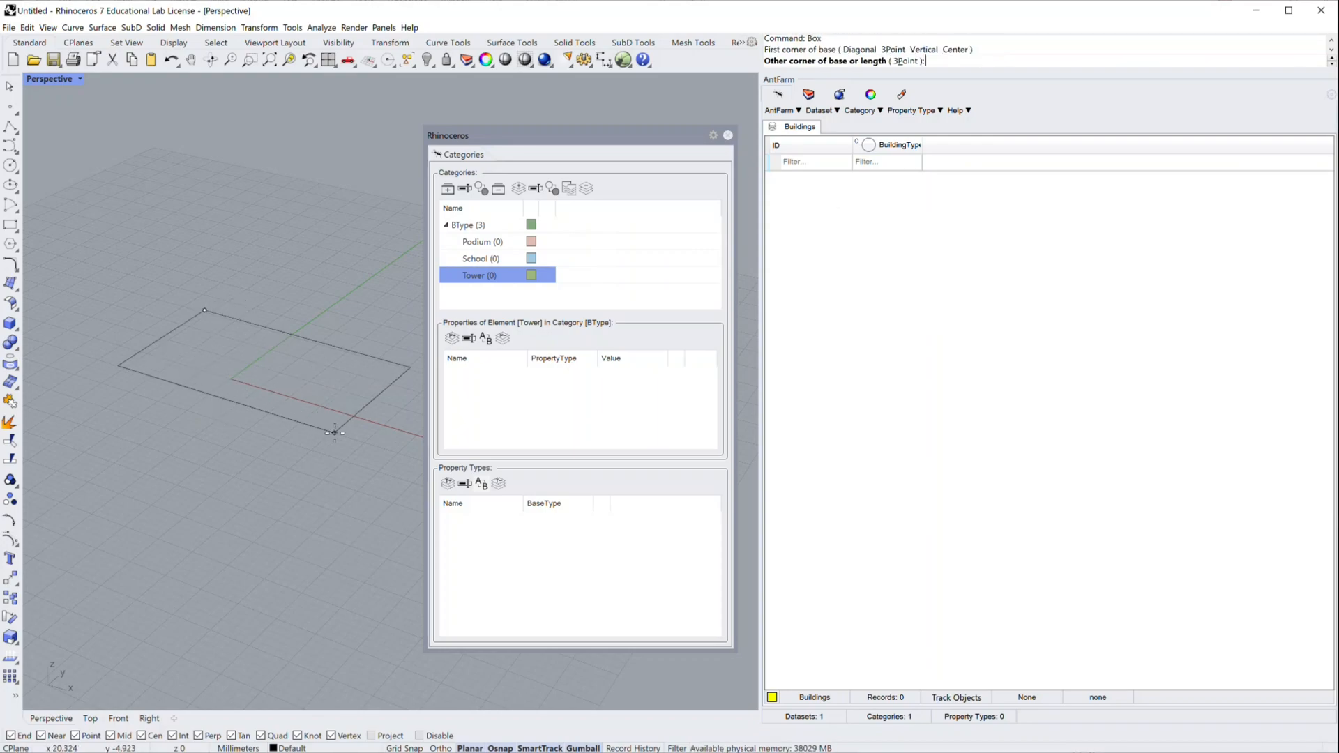
click(340, 442)
click(338, 420)
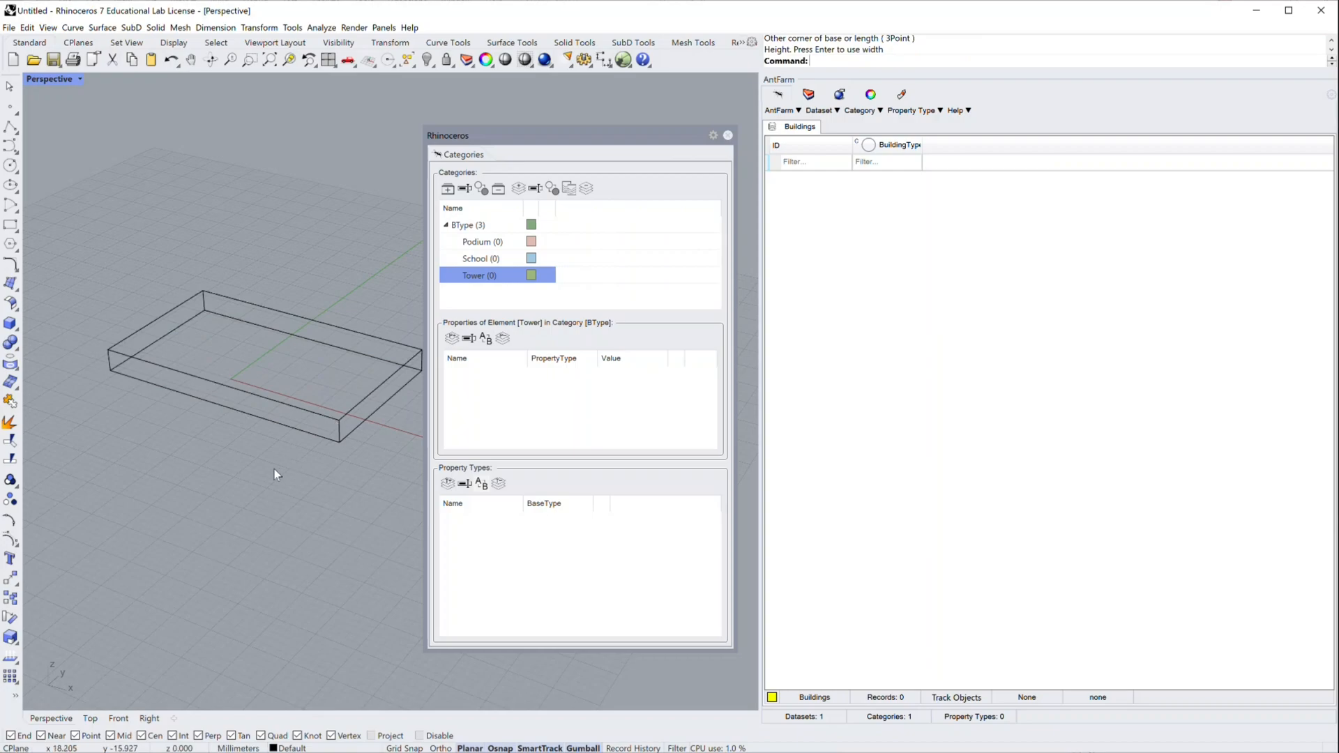
Step: Draw a tall box that overlaps the front part of the low, wide box
key(Return)
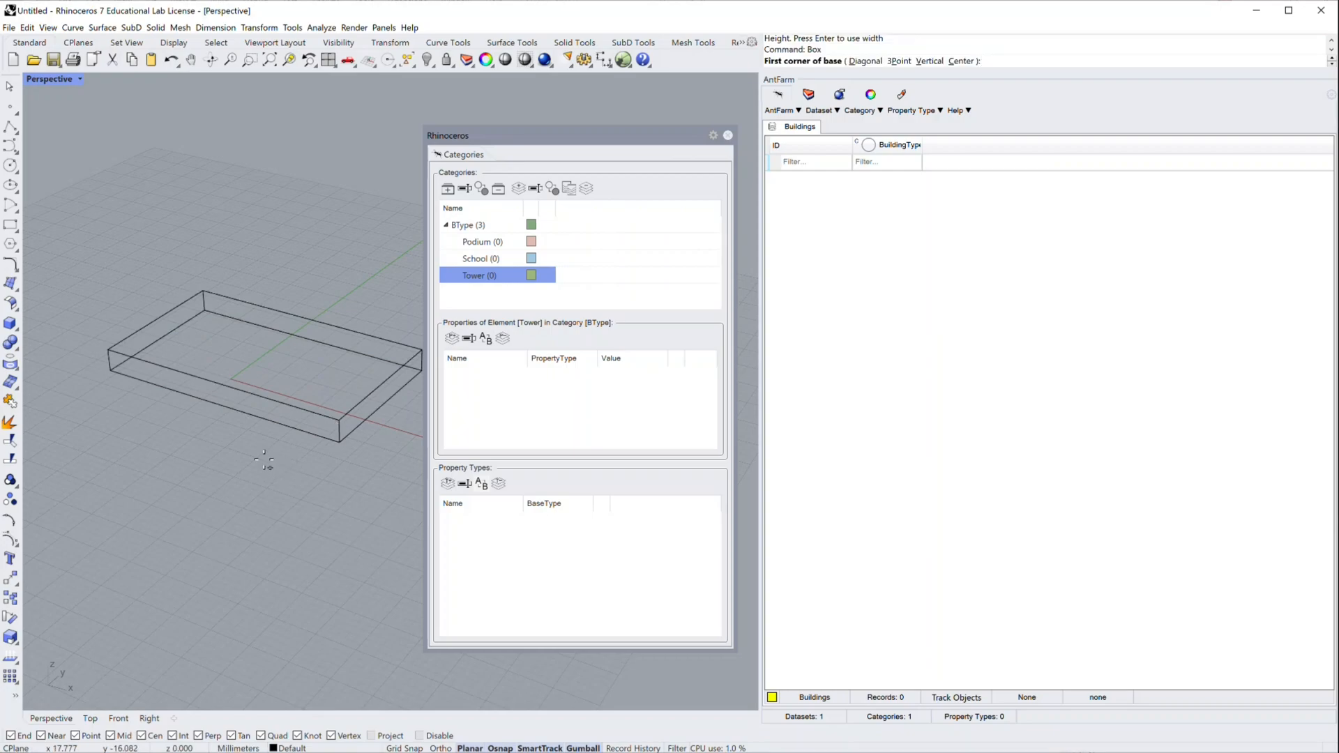
click(253, 449)
click(202, 358)
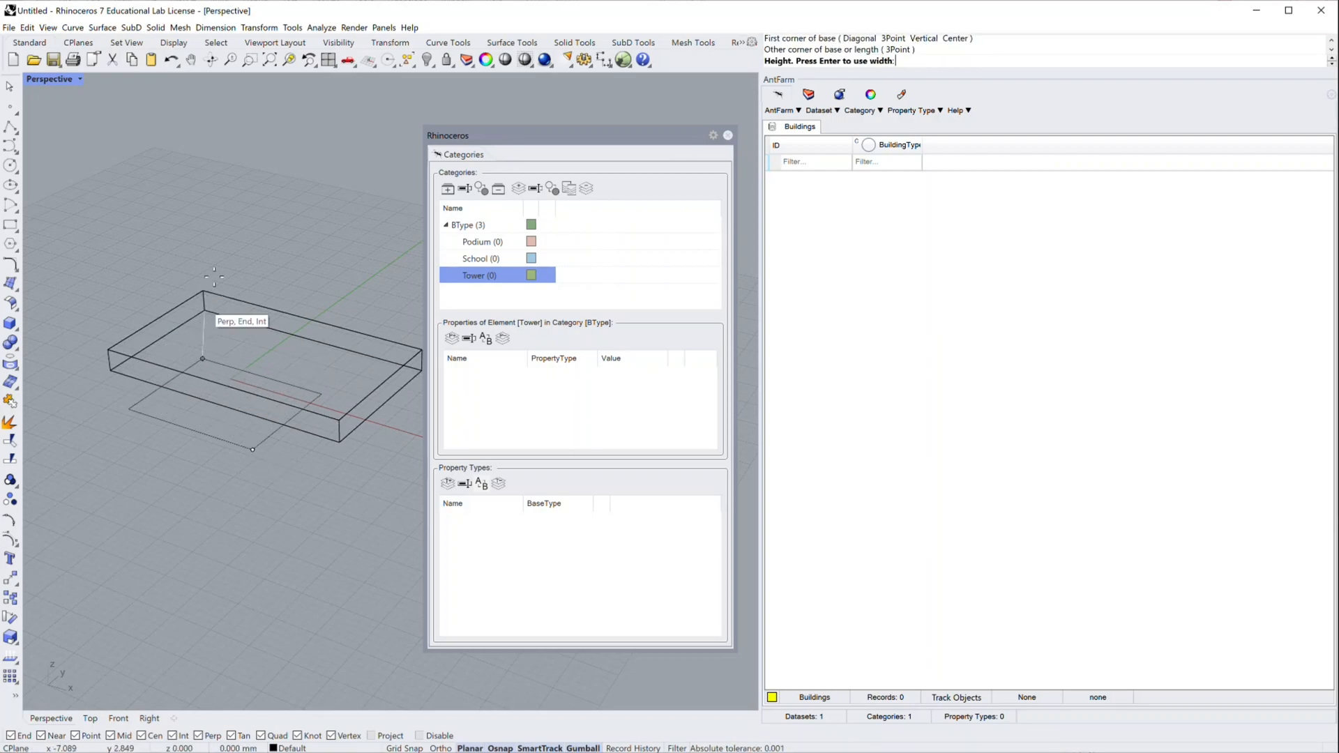
click(184, 88)
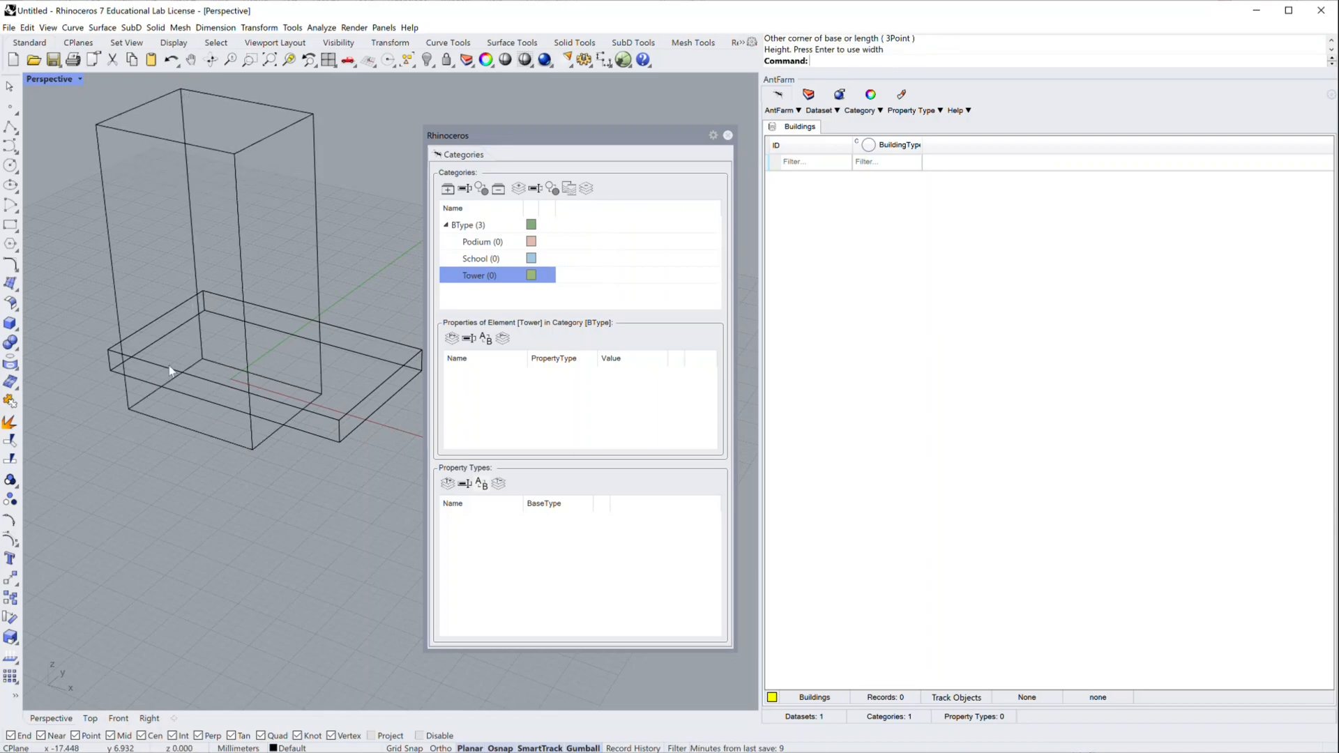
Step: Draw a smaller, low box standing apart in front of the other two boxes
key(Return)
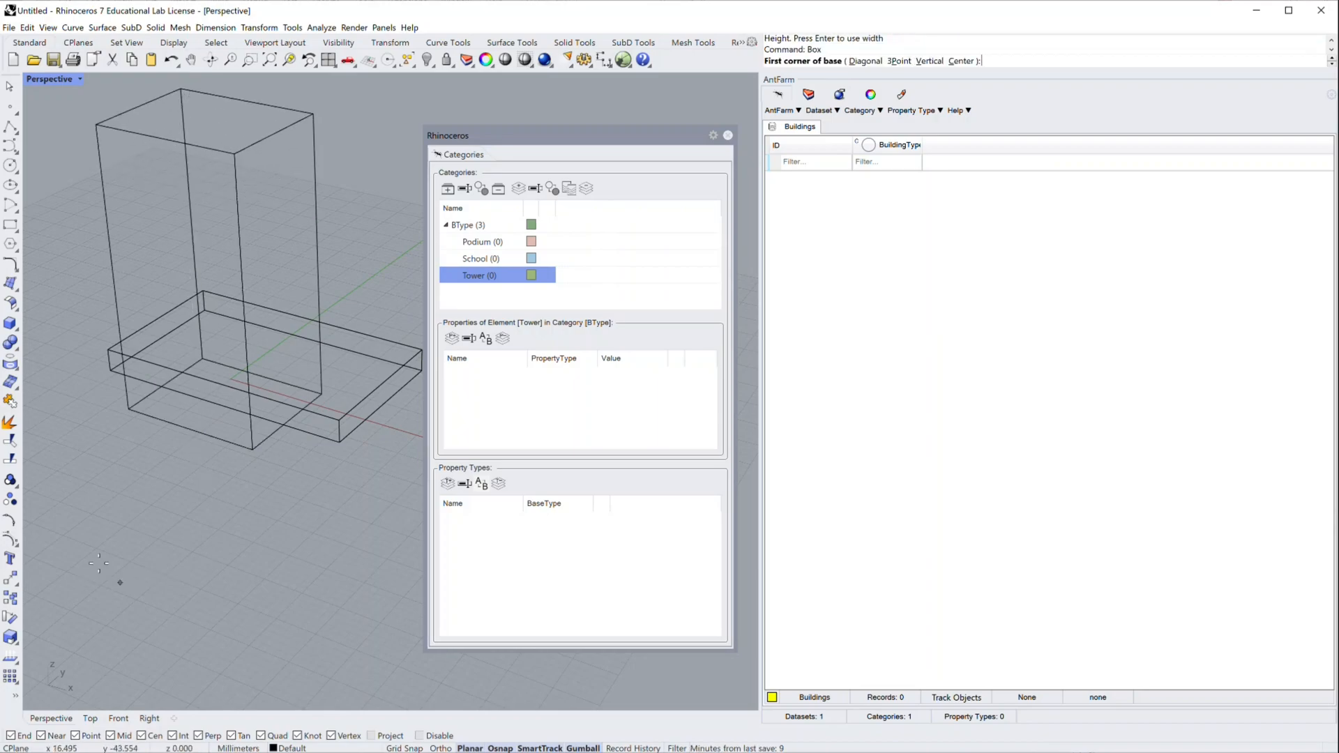
click(89, 481)
click(166, 581)
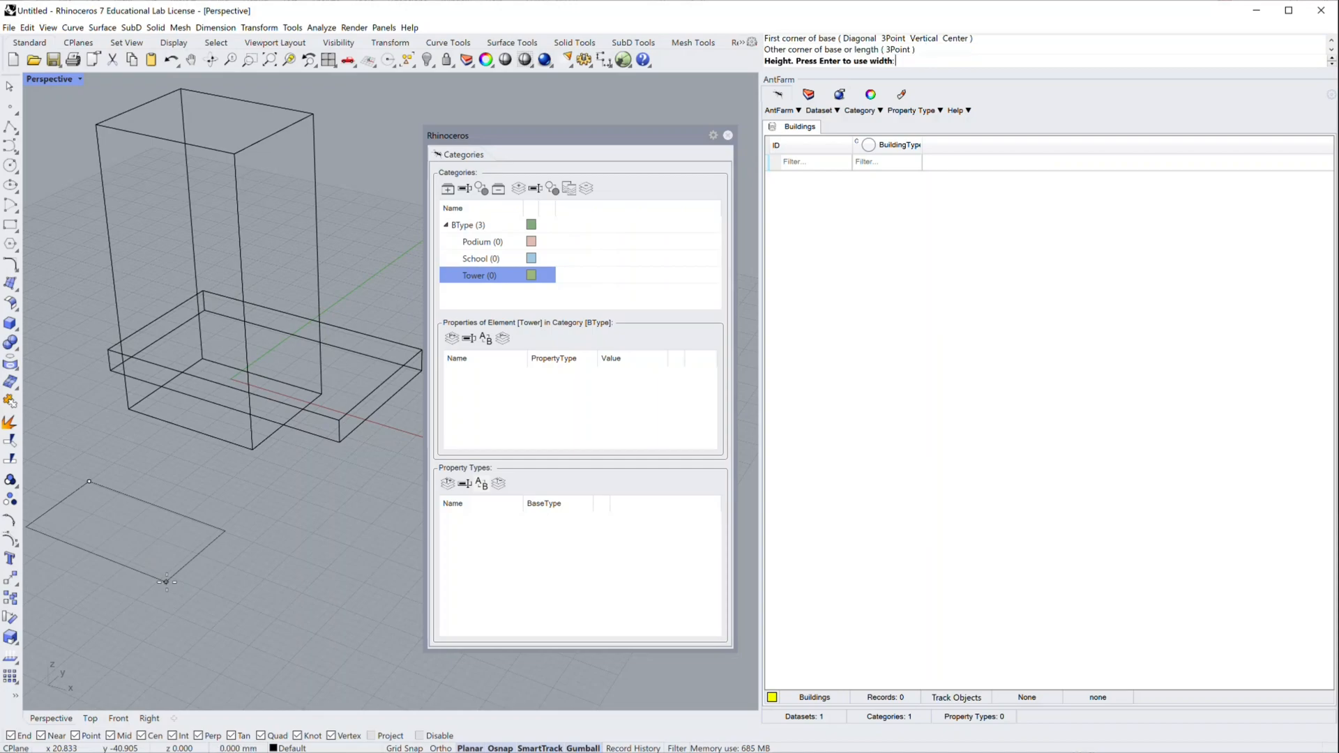
click(160, 532)
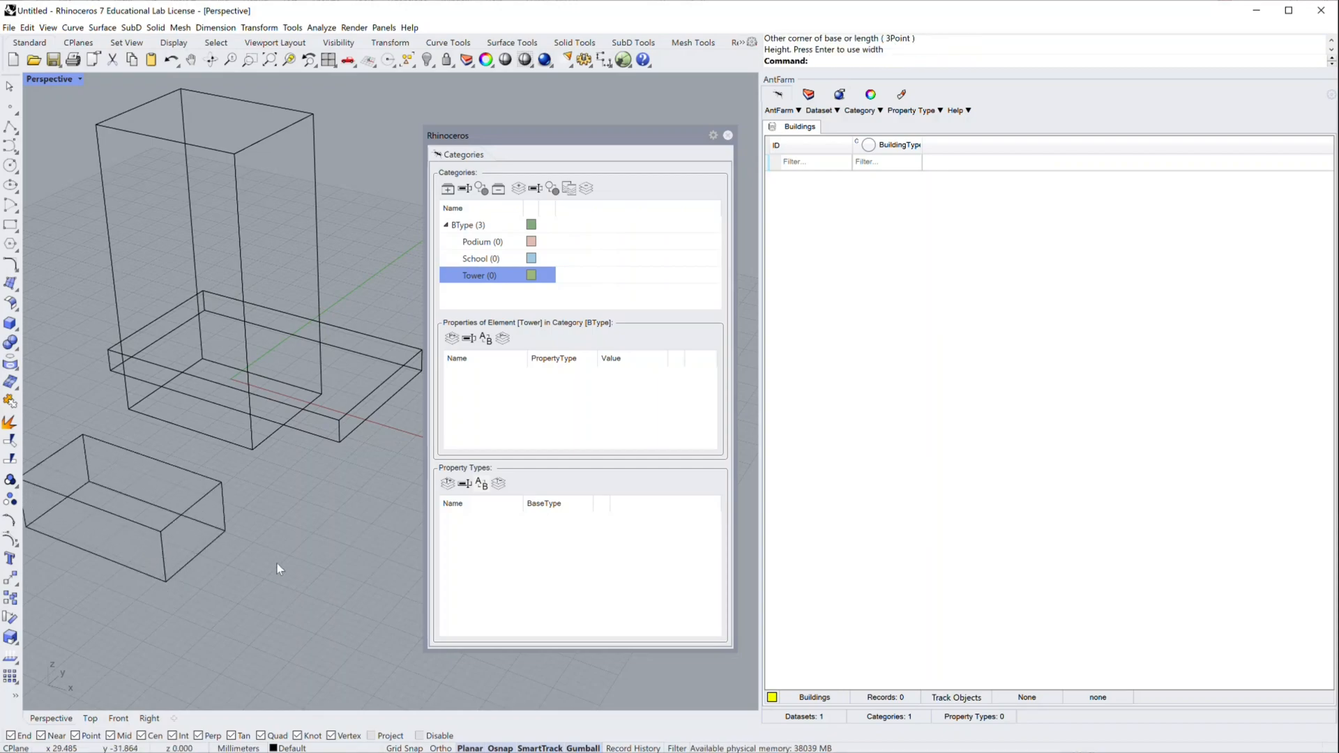
Step: Select all three boxes and add them to the Buildings dataset
key(ctrl+a)
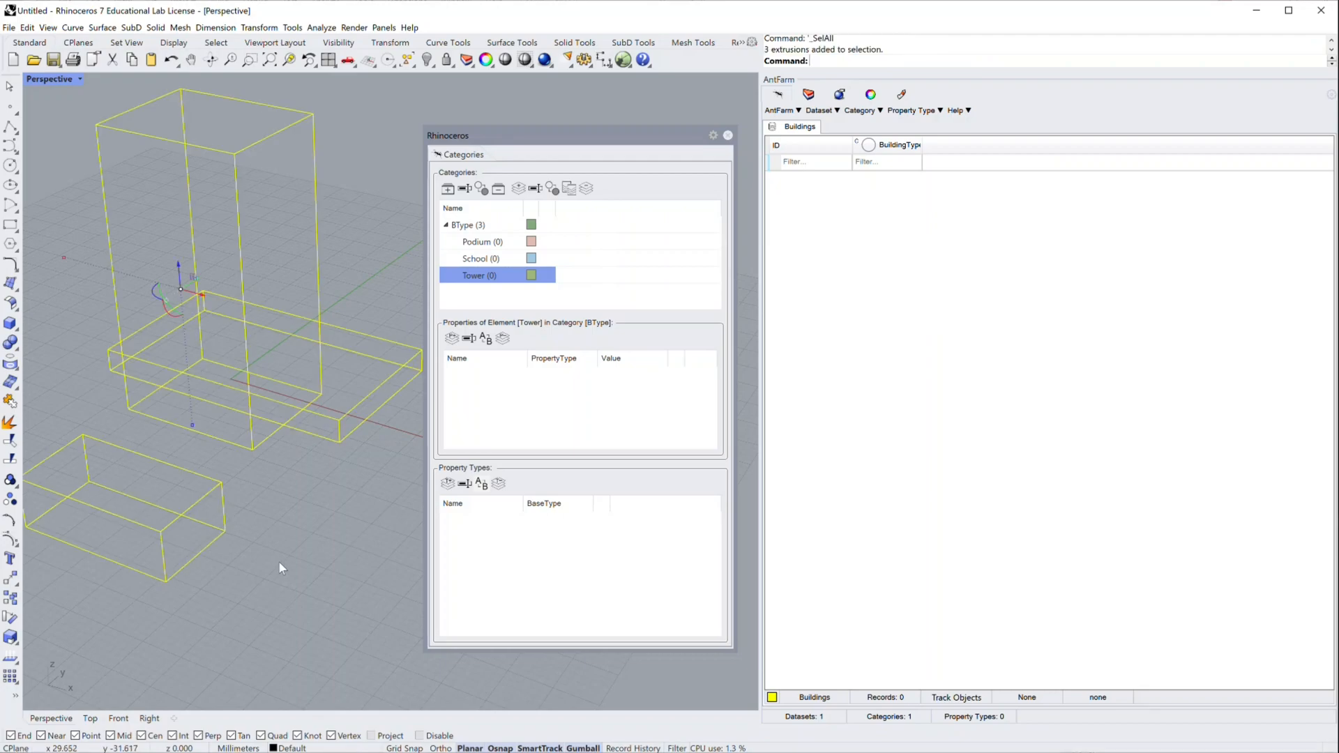
click(829, 111)
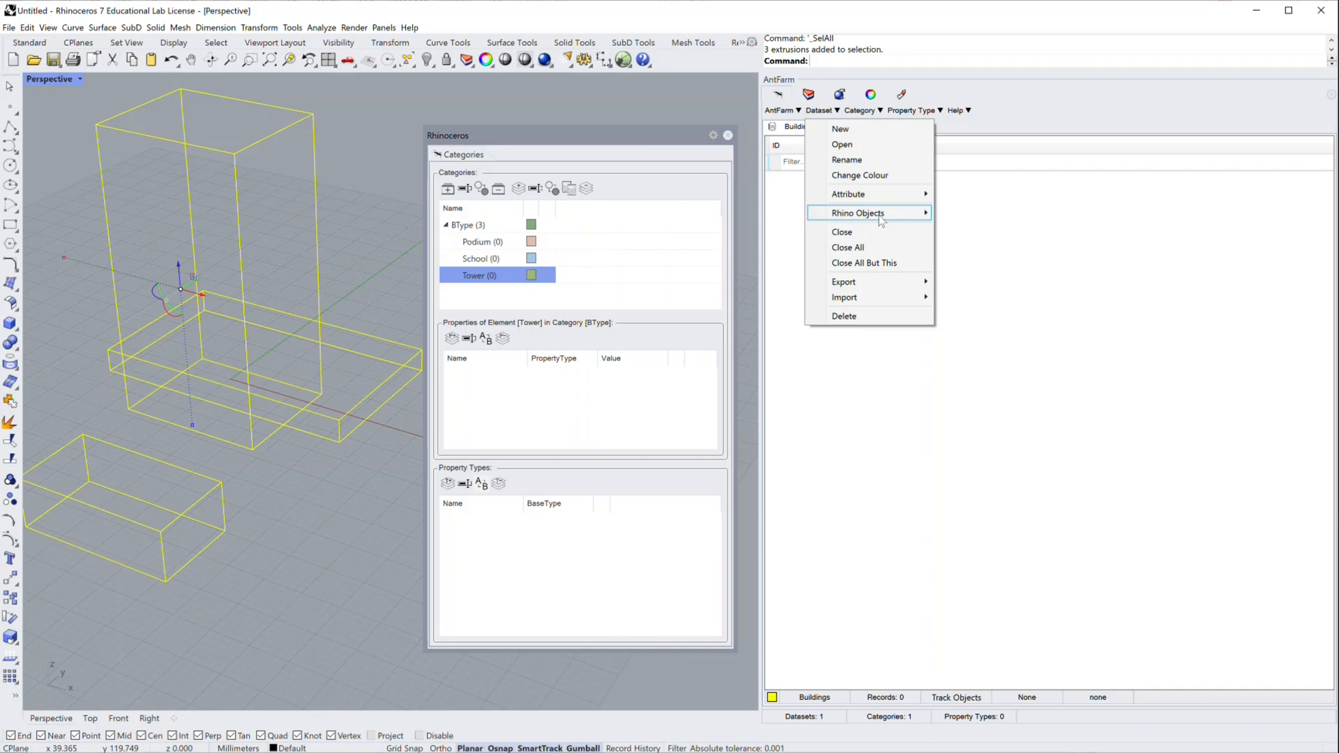
mouse_move(882, 221)
click(977, 215)
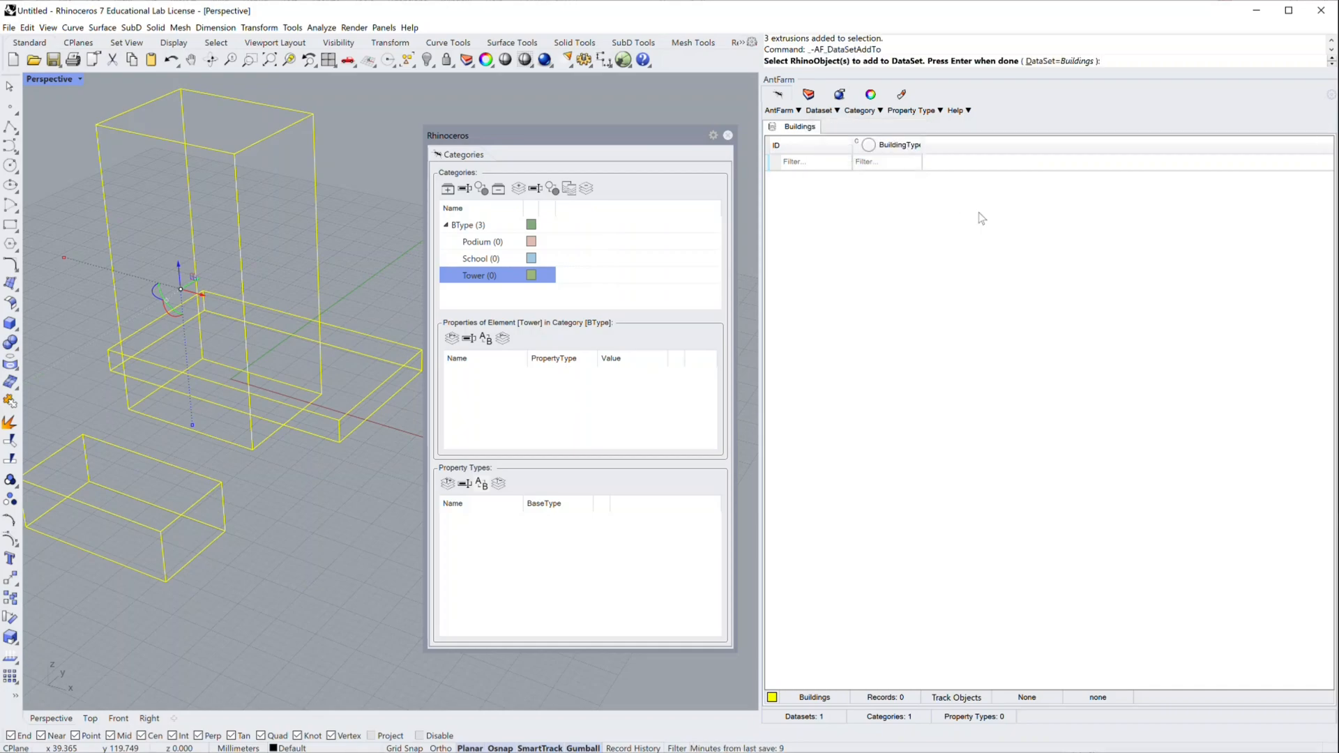
key(Return)
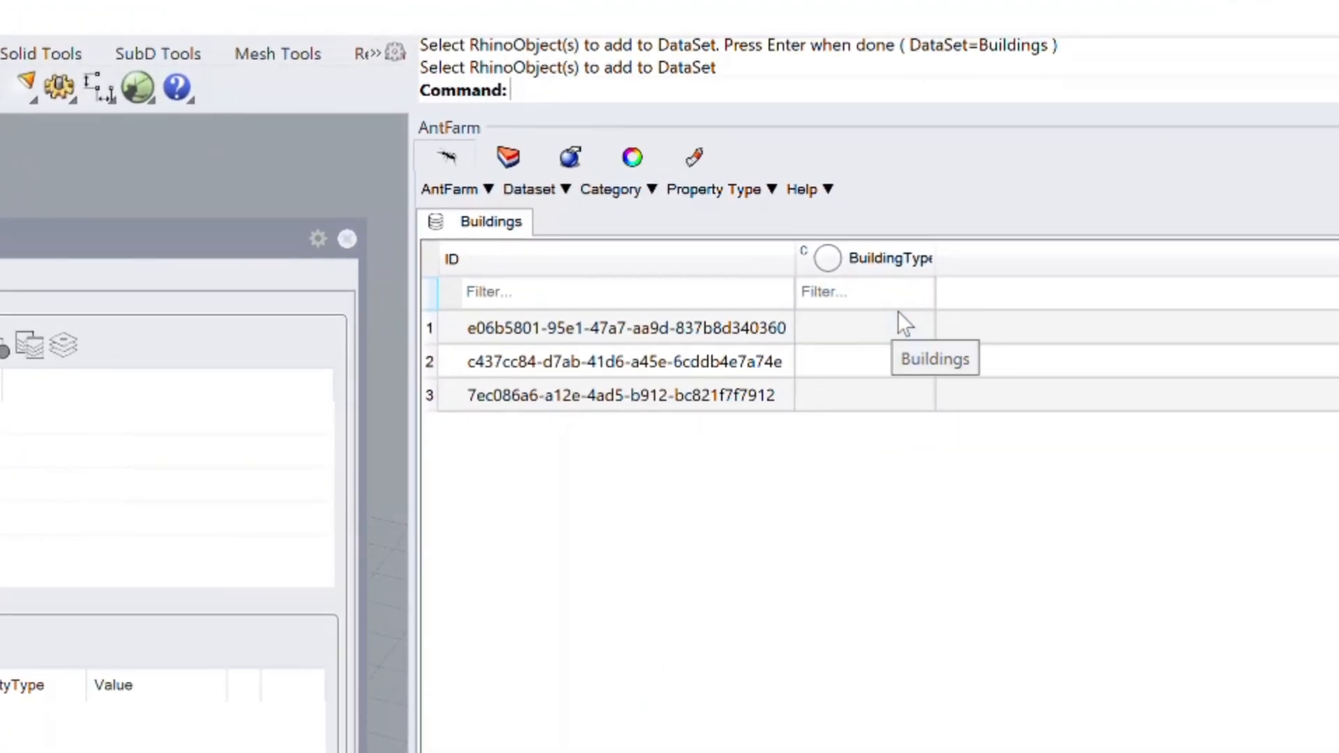
Step: Set BuildingType to Podium for record 1, Tower for record 2 and School for record 3
click(906, 329)
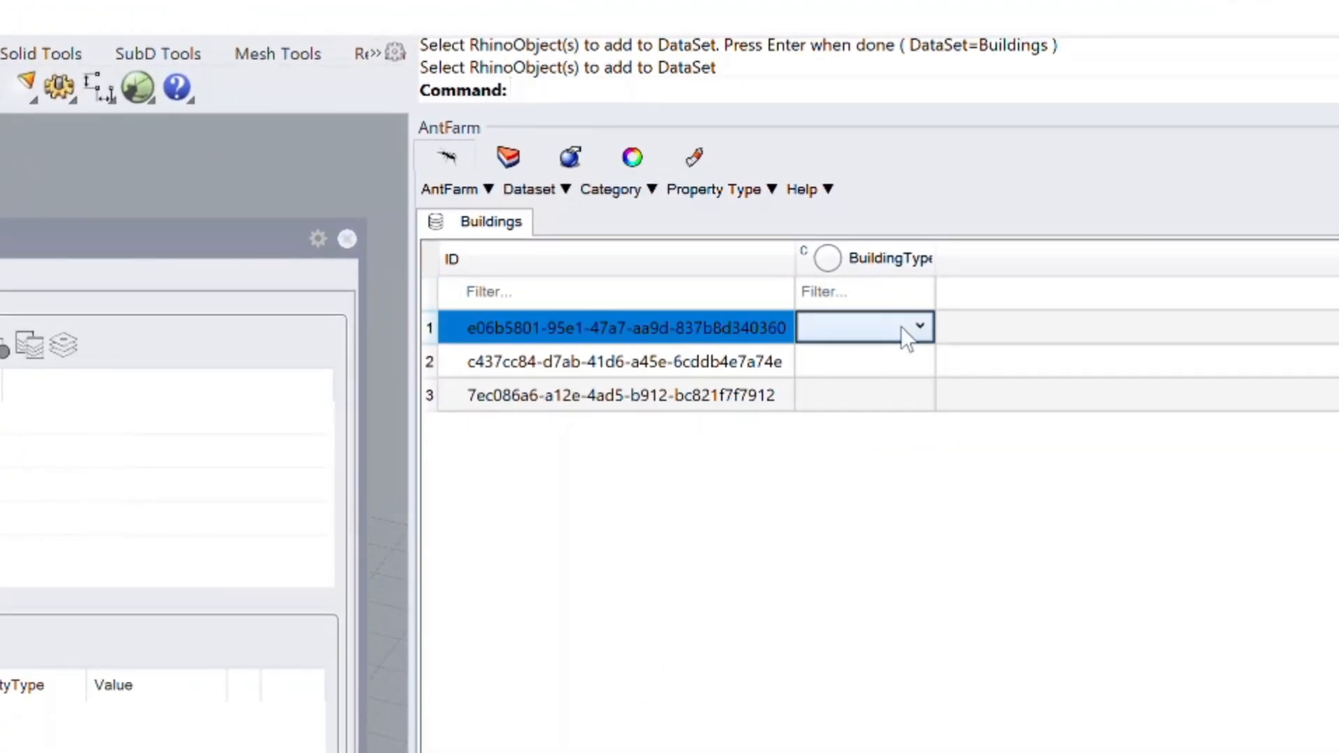
click(921, 328)
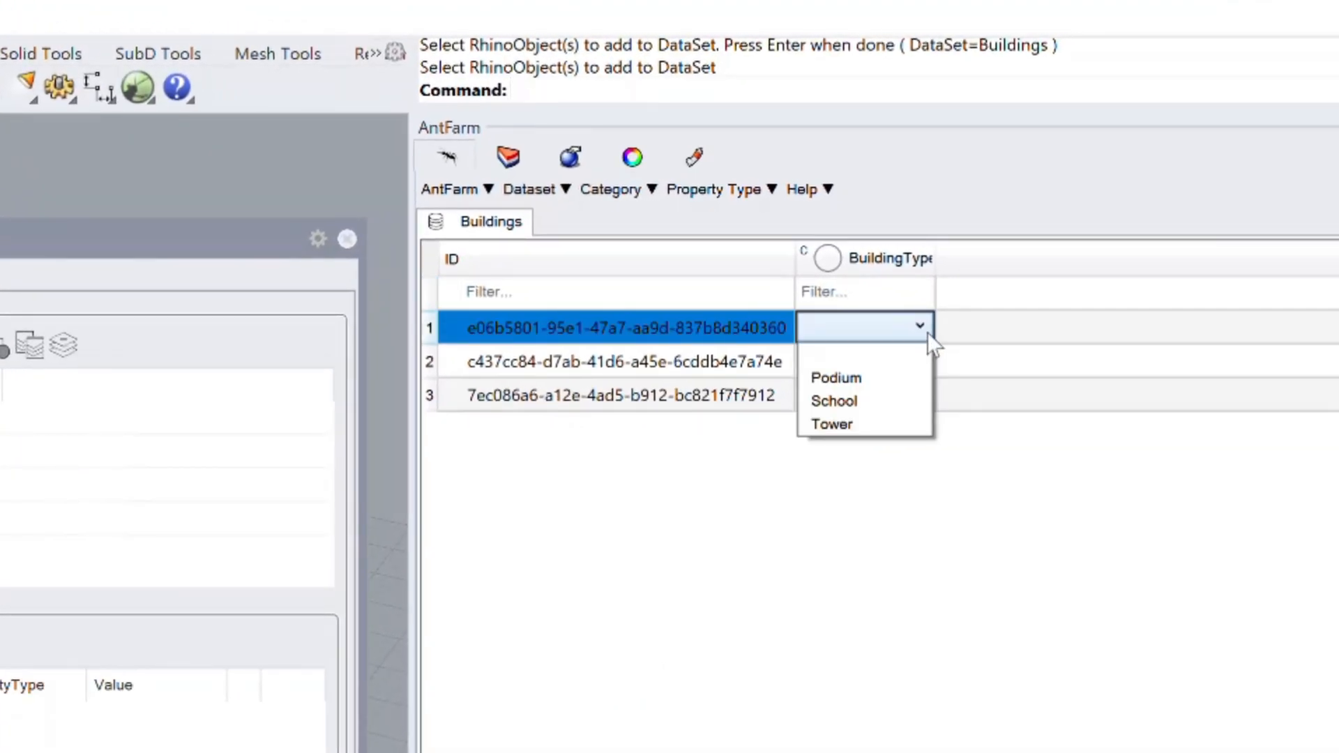
click(902, 377)
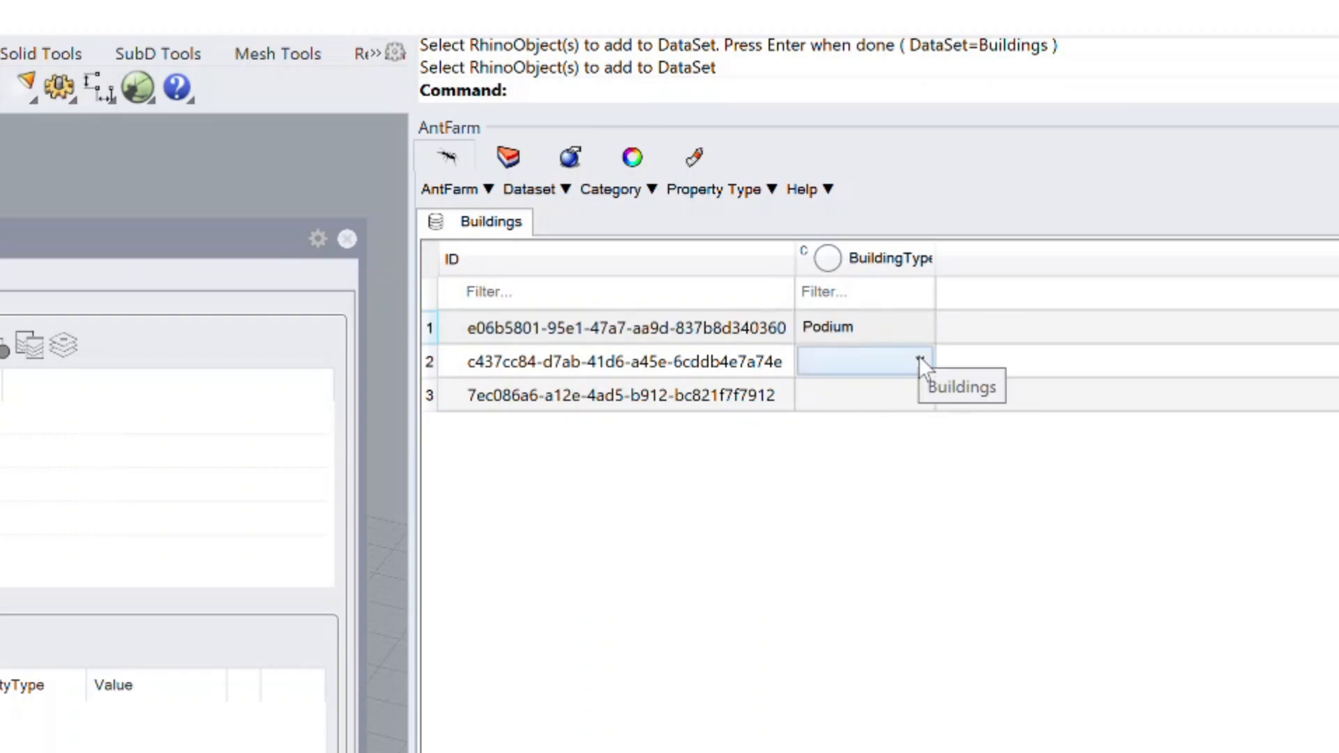
click(919, 359)
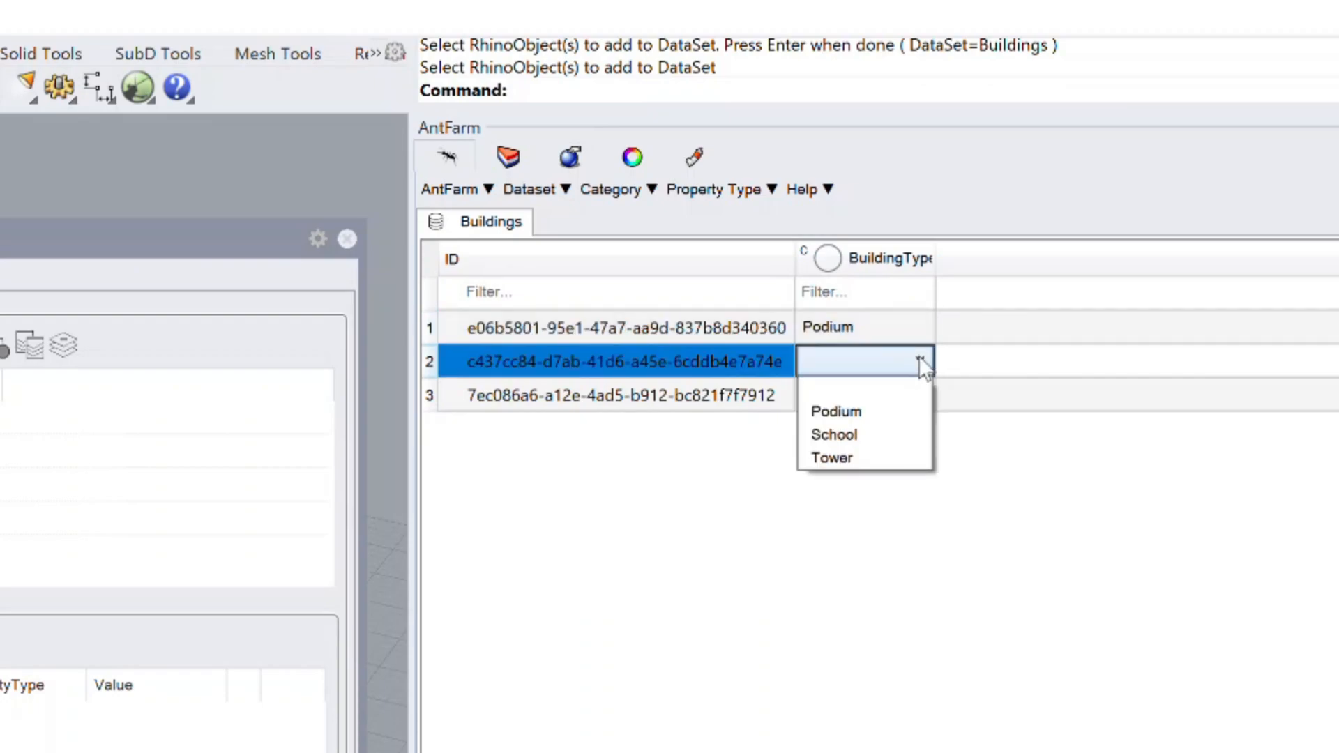
click(905, 459)
click(919, 394)
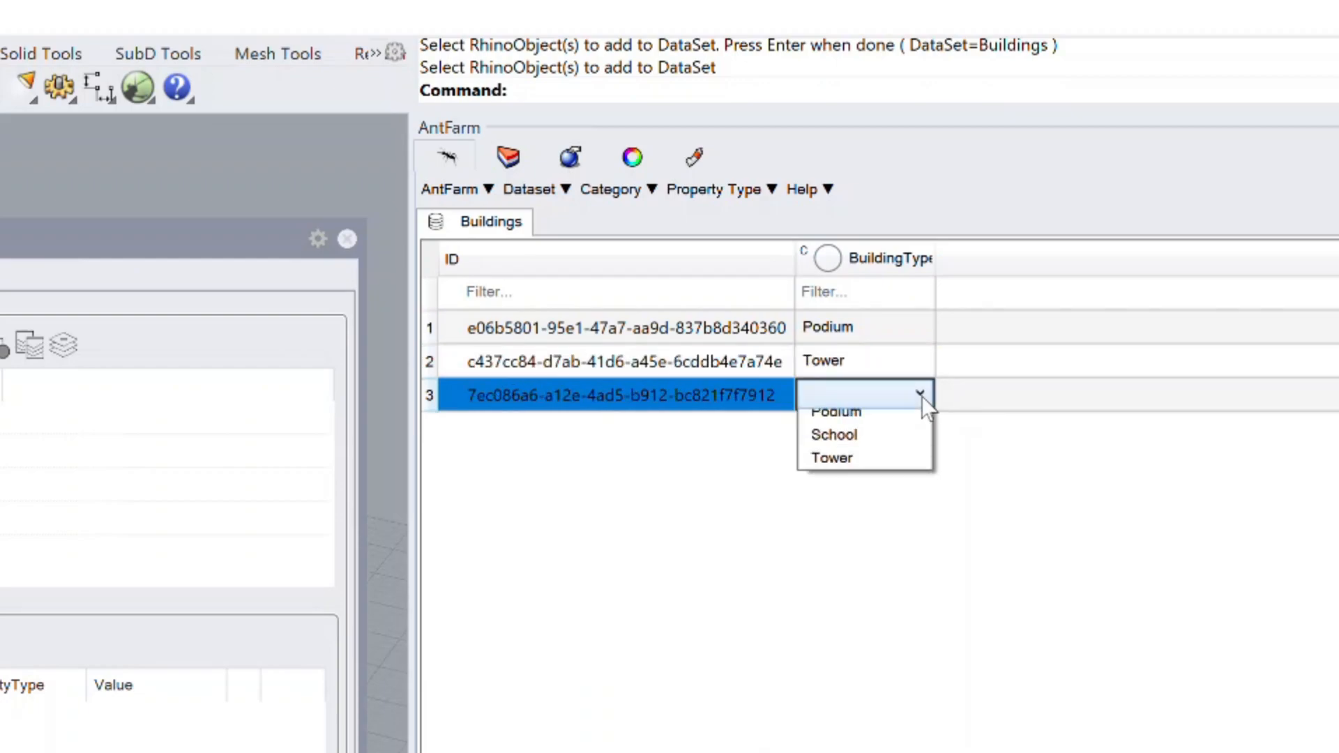
click(907, 467)
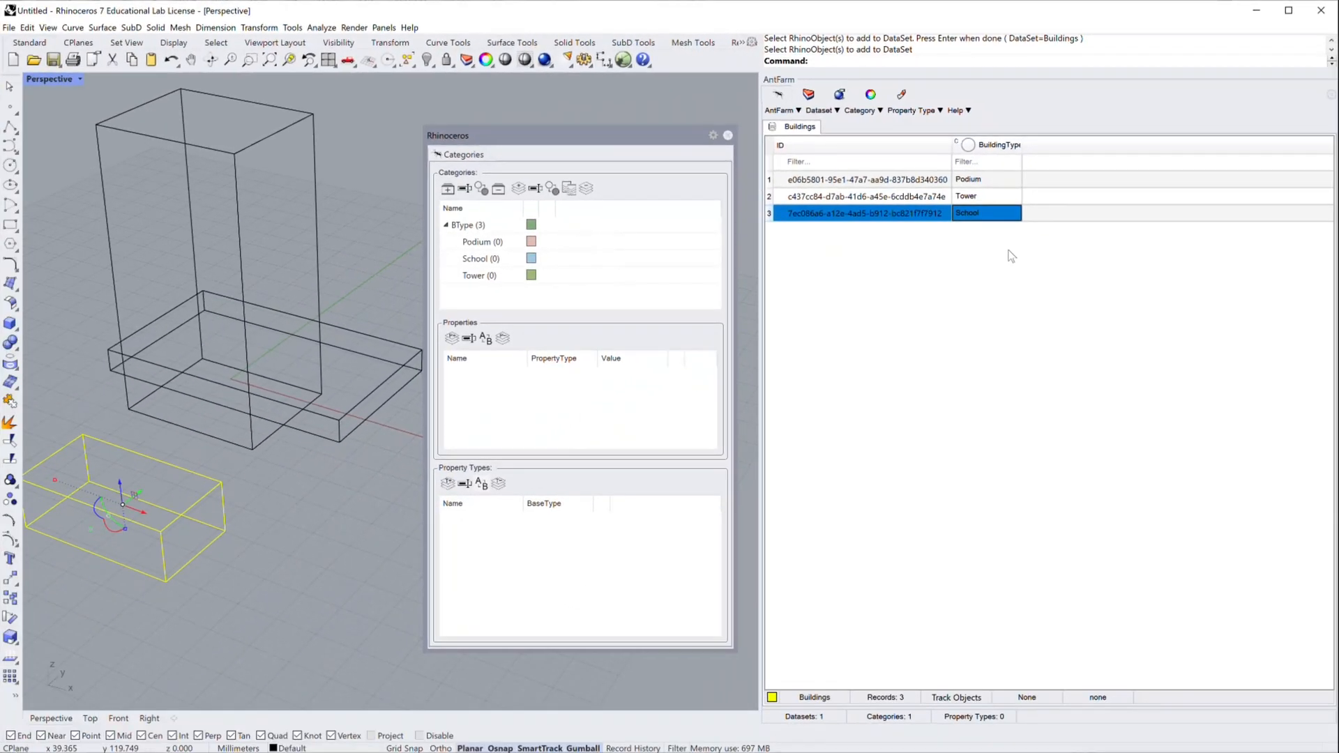
Step: Toggle colouring by BuildingType on and off, set the Perspective viewport's display mode to Shaded and clear the selection
click(968, 145)
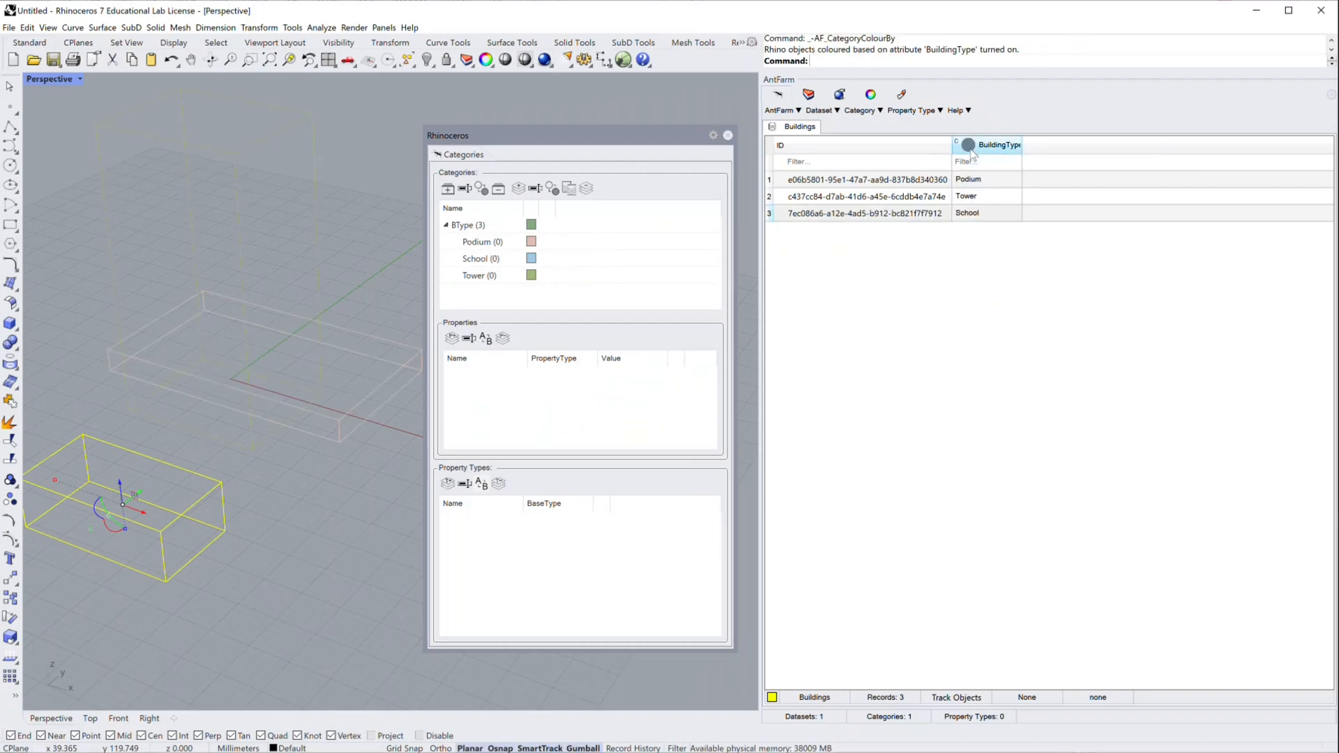
click(969, 147)
click(49, 28)
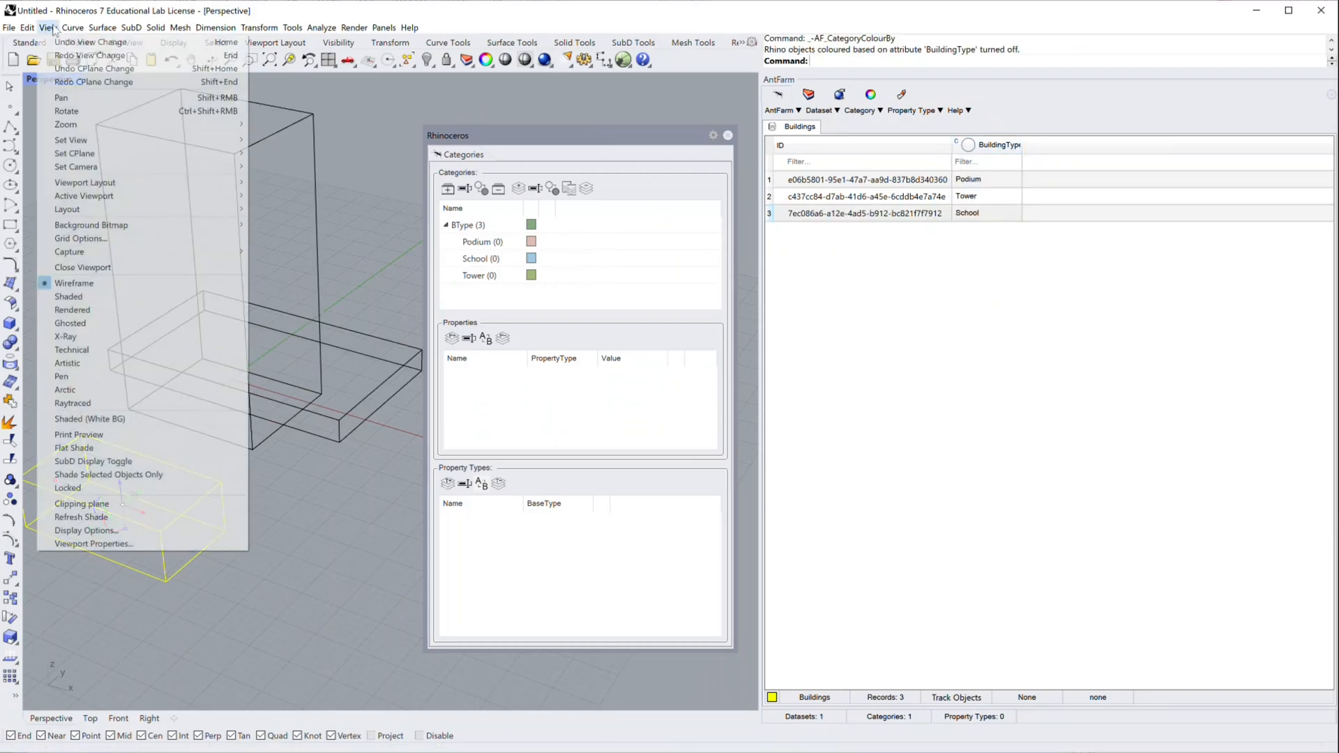
click(109, 297)
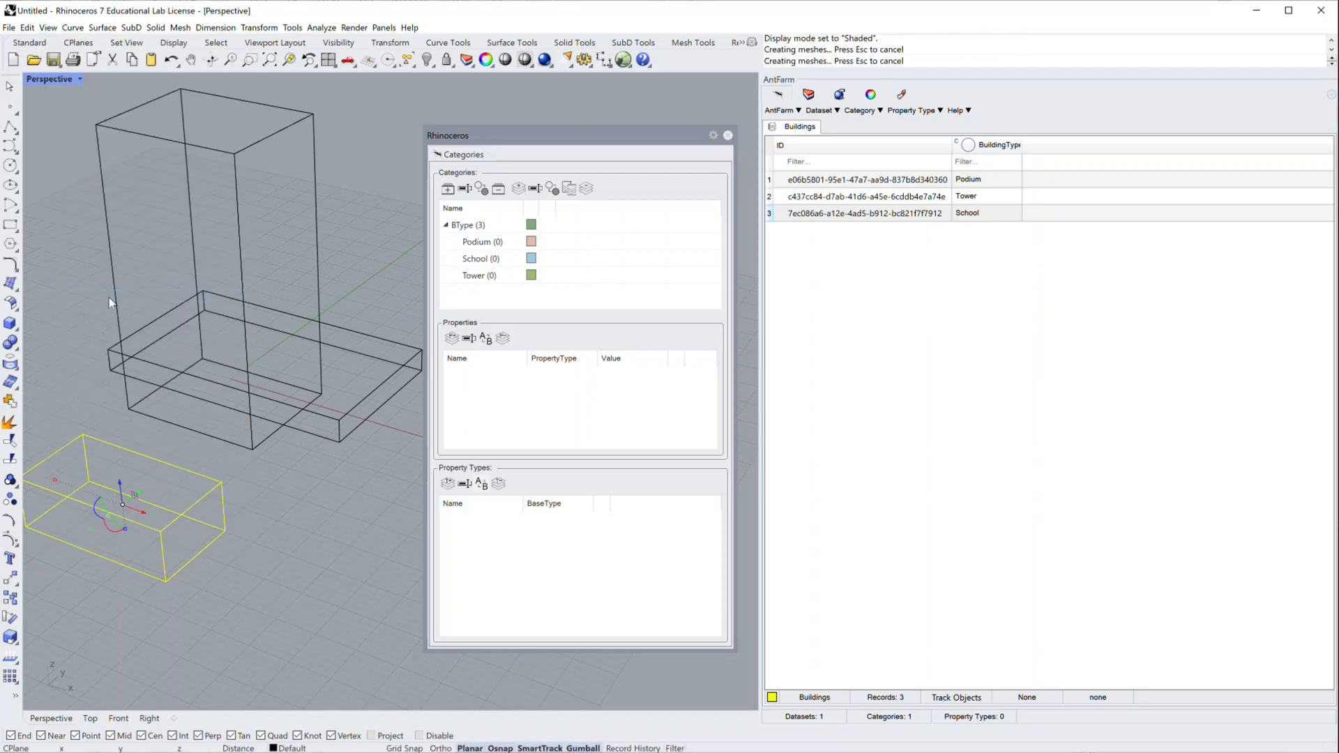
click(320, 586)
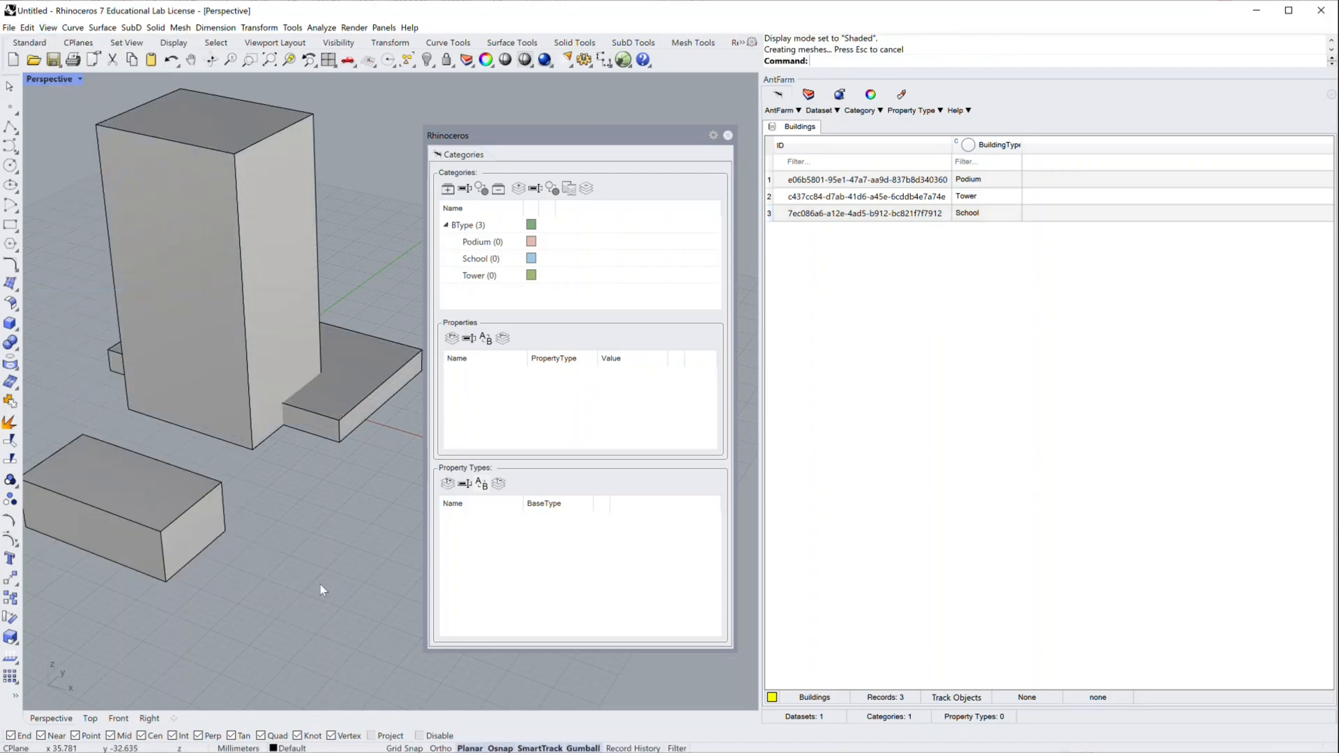
Step: Turn off colouring by BuildingType and create a property type named Text with base type String
click(969, 146)
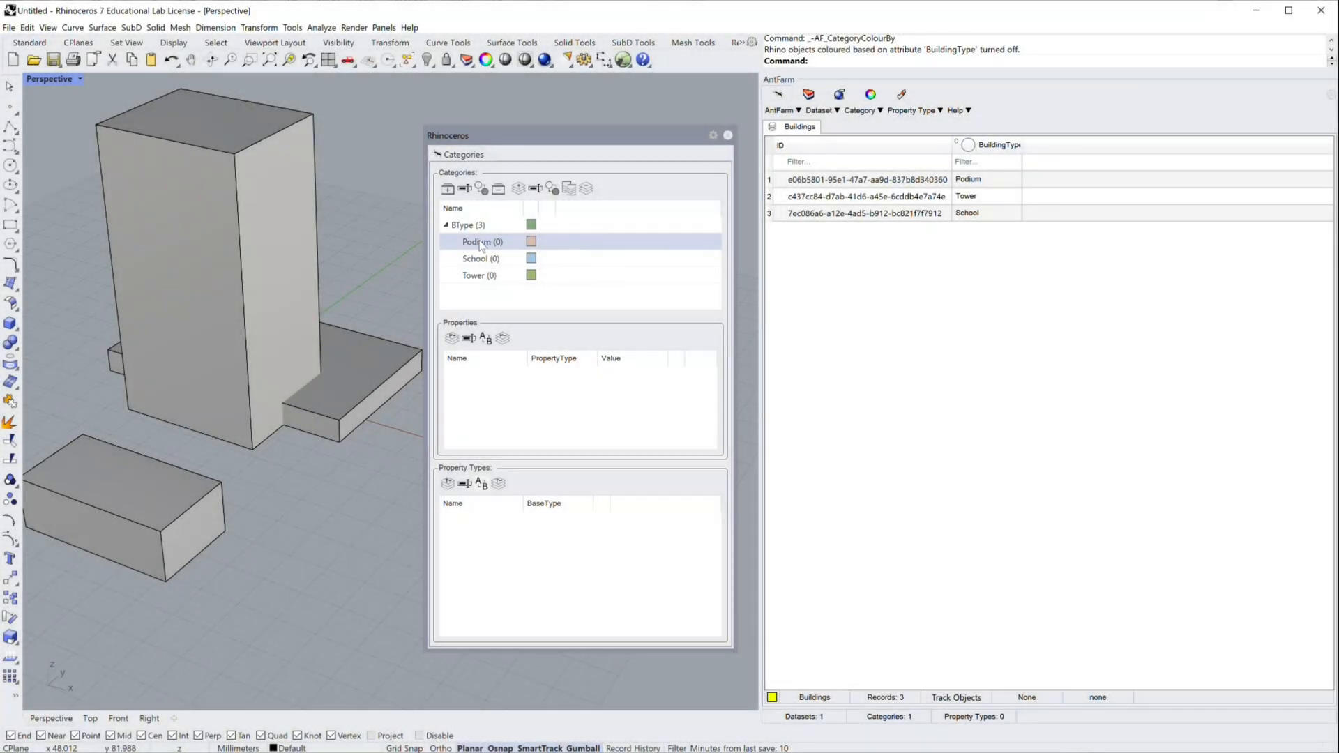
click(482, 243)
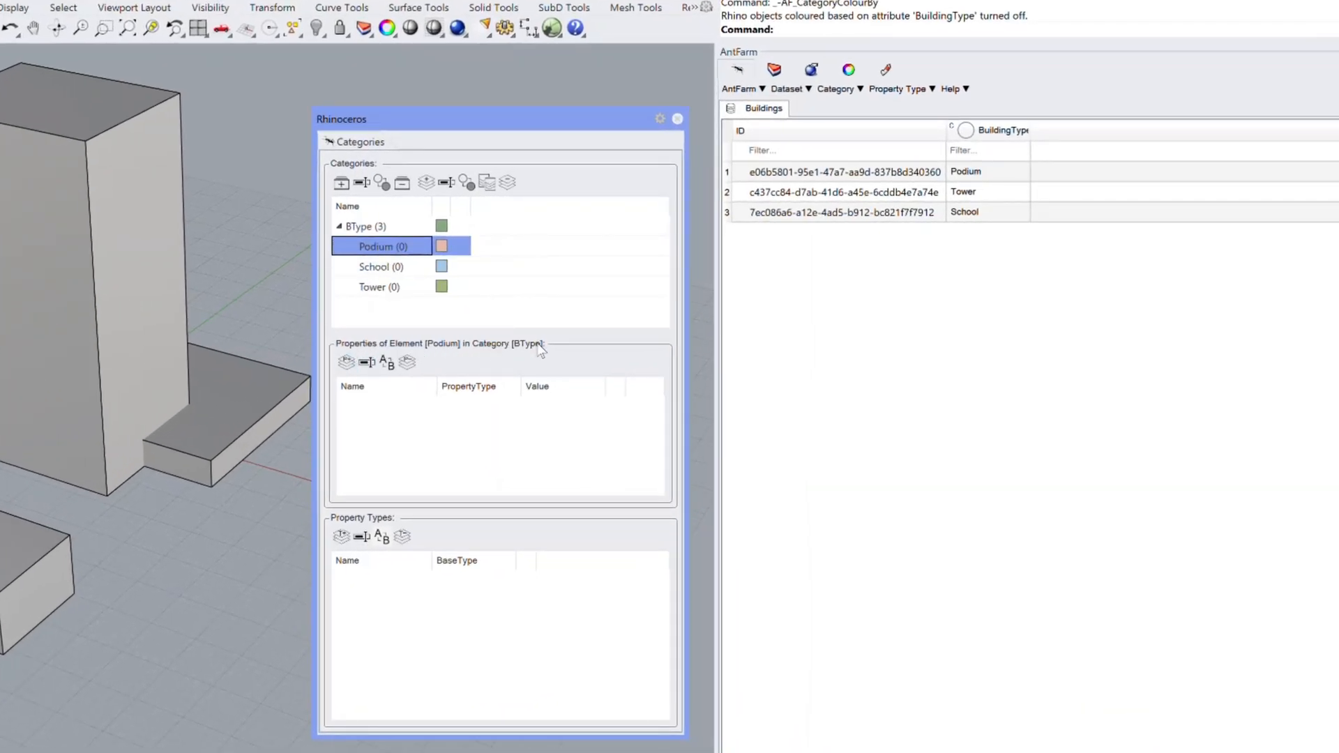
click(342, 538)
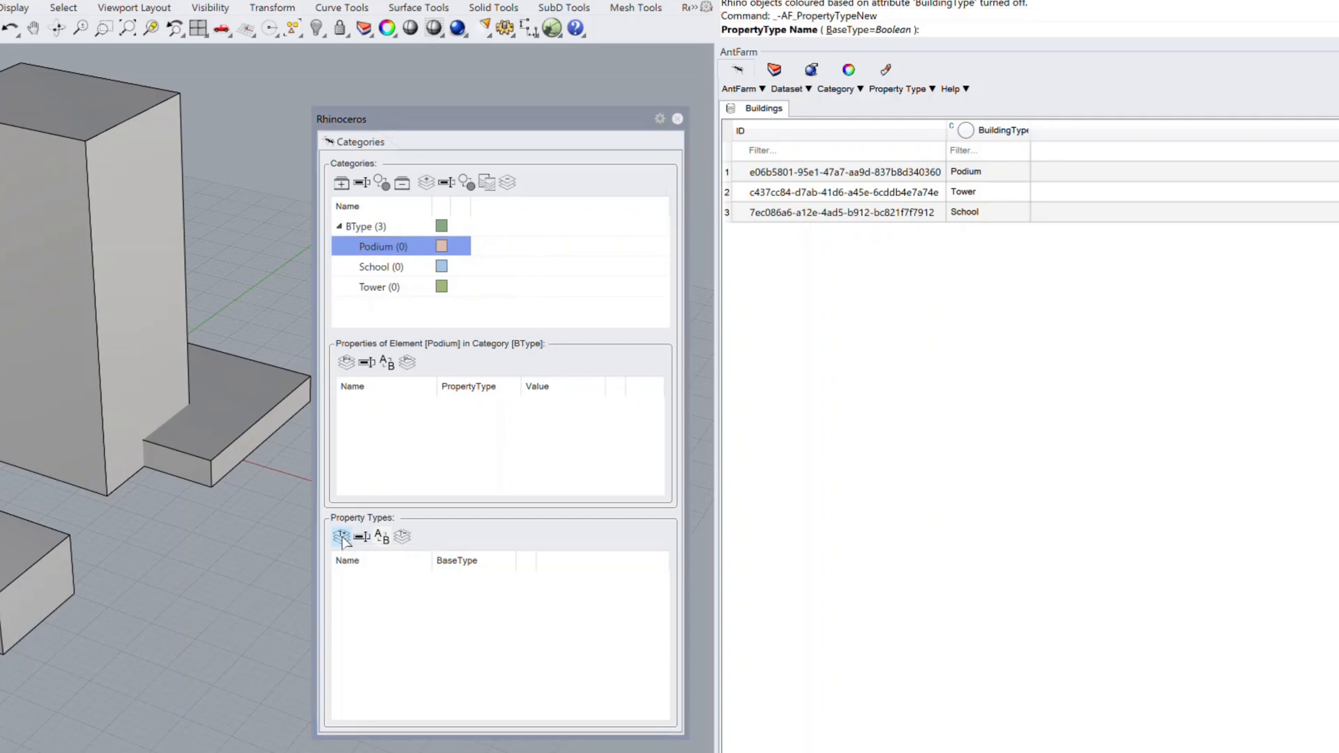
click(872, 29)
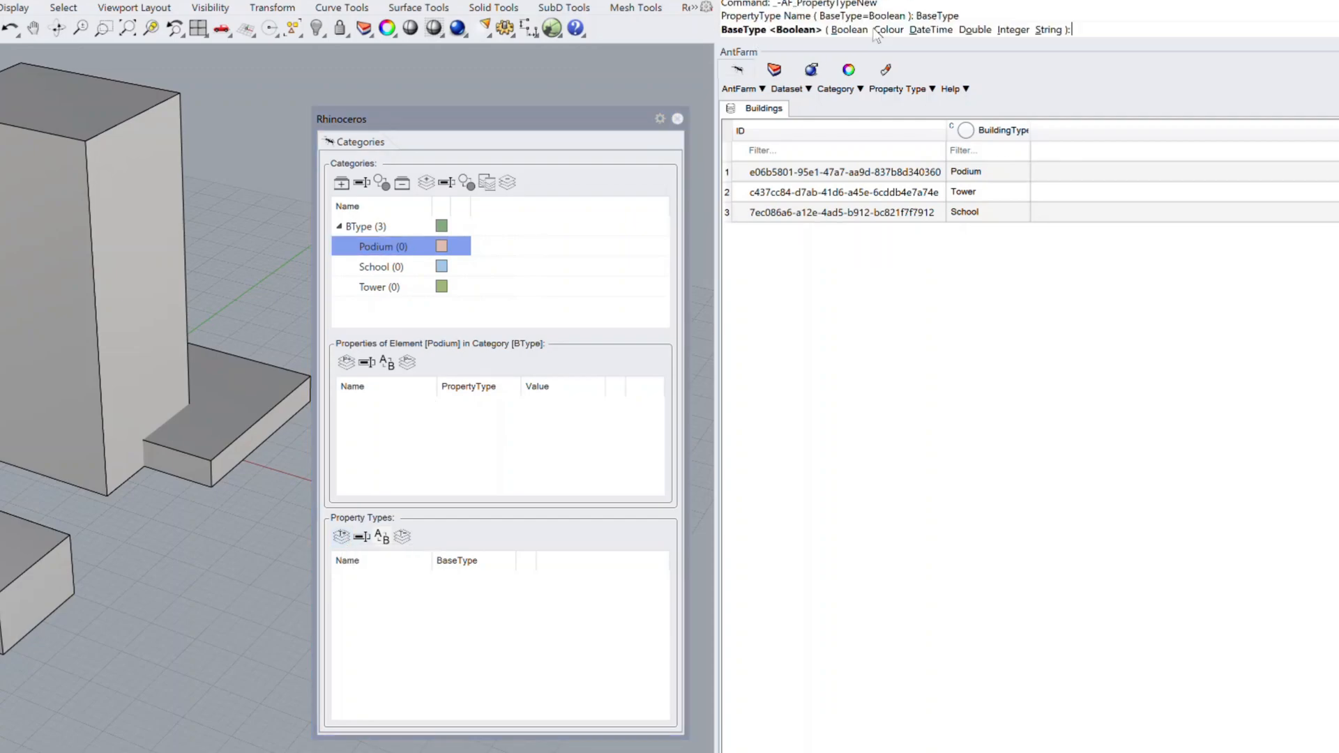
click(1048, 29)
text(Text)
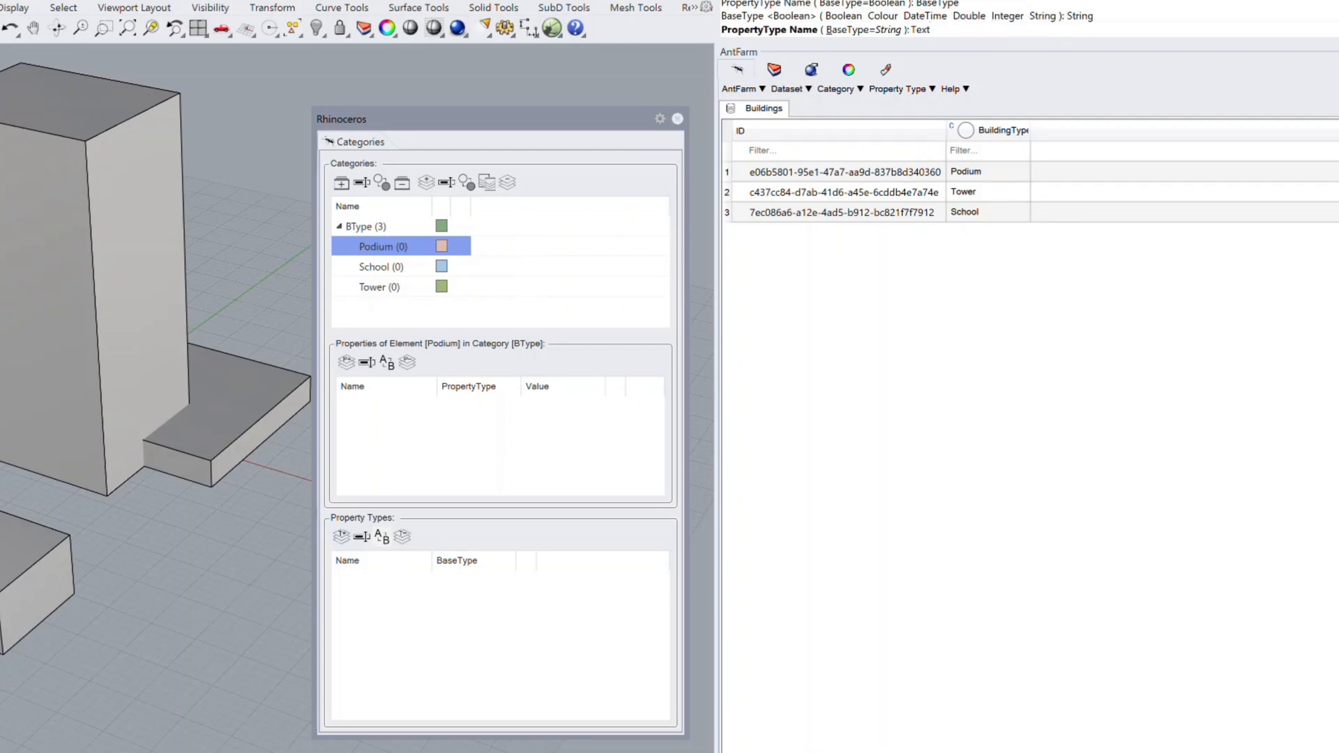
key(Return)
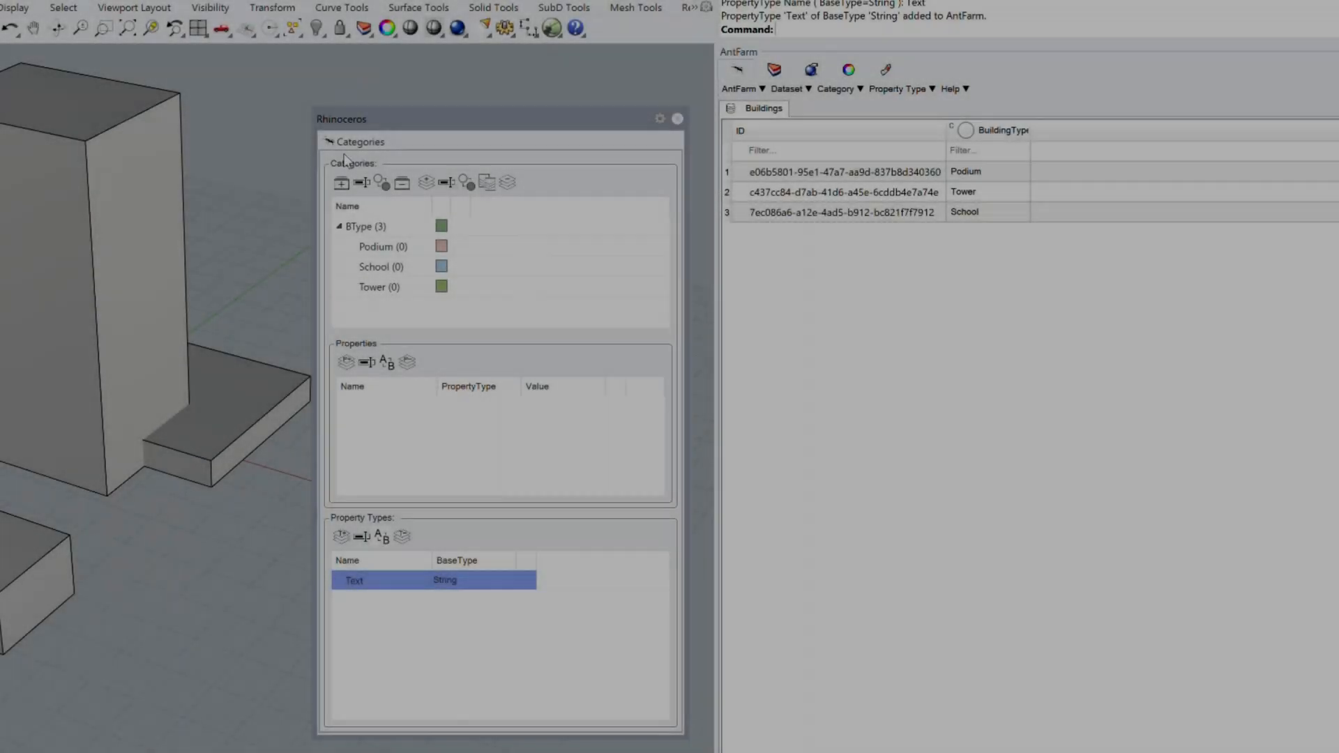
Step: Add a property named Comment of type Text to the Podium element of the BType category
click(383, 246)
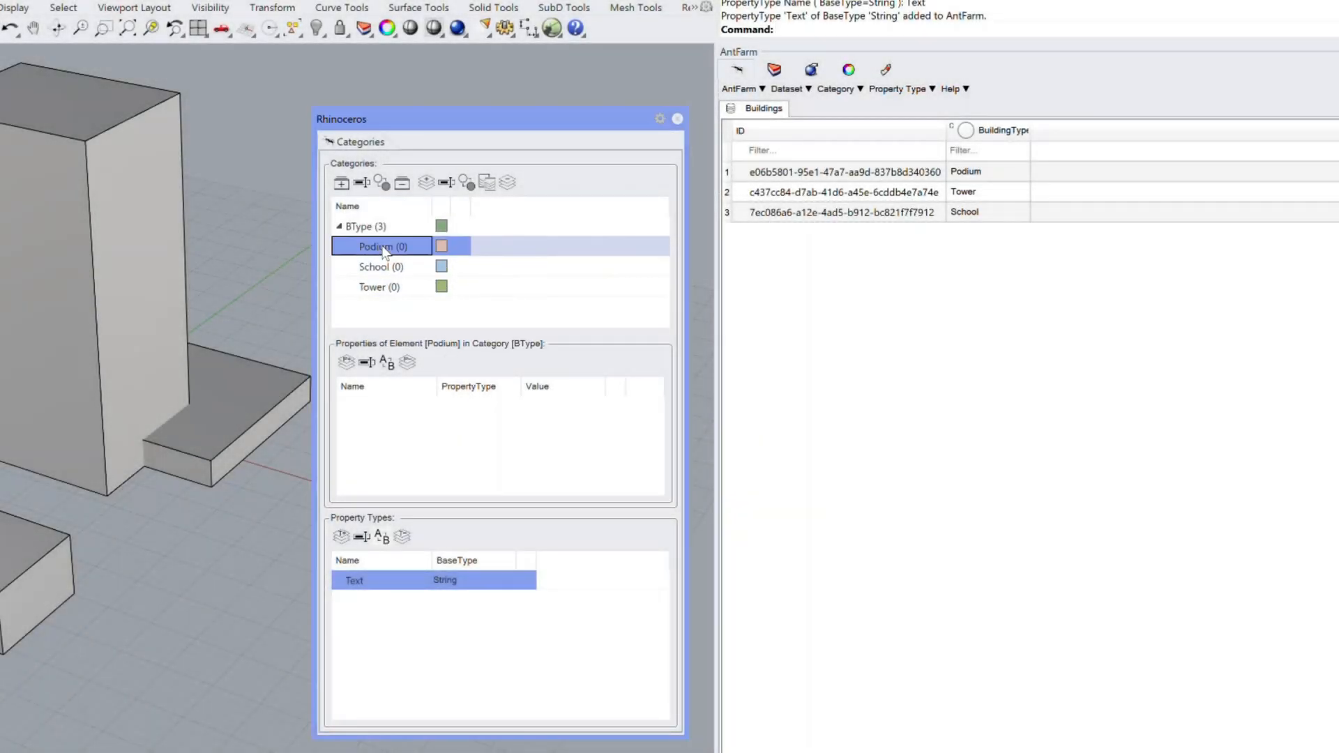
click(350, 367)
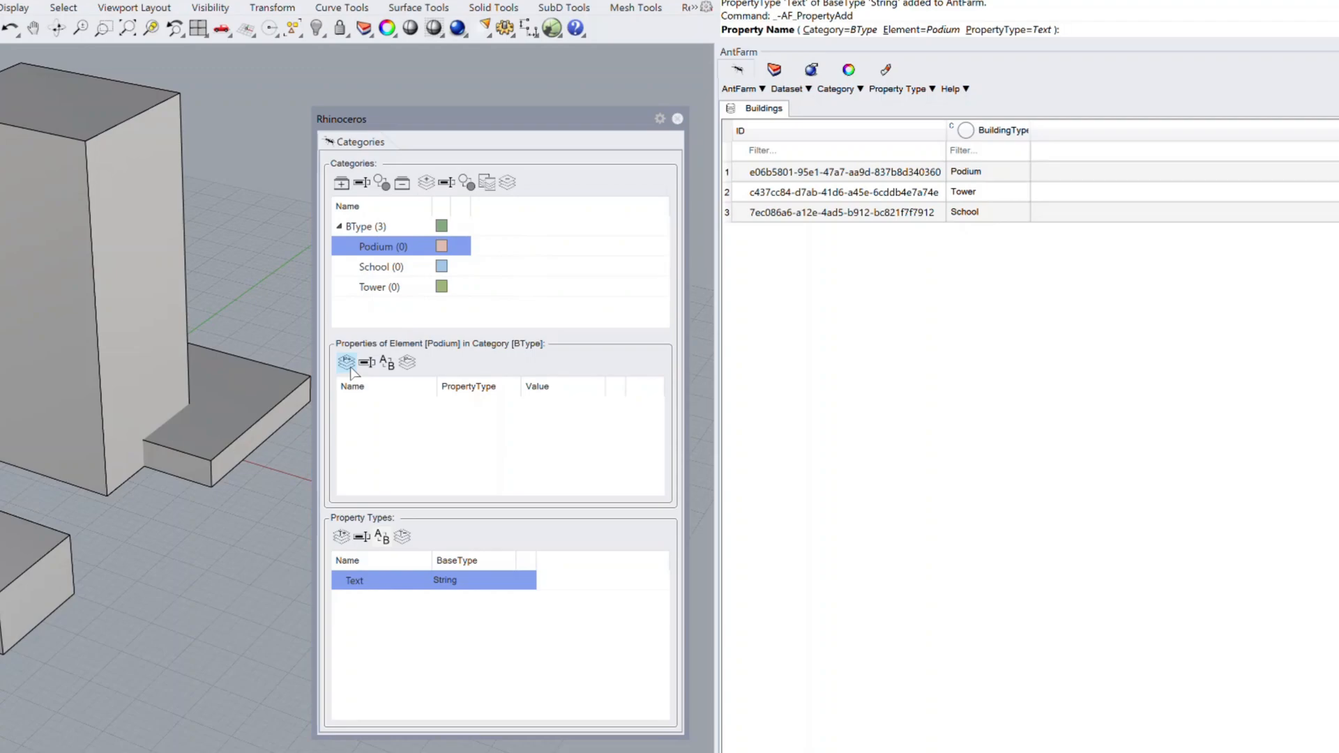
text(Comment)
key(Return)
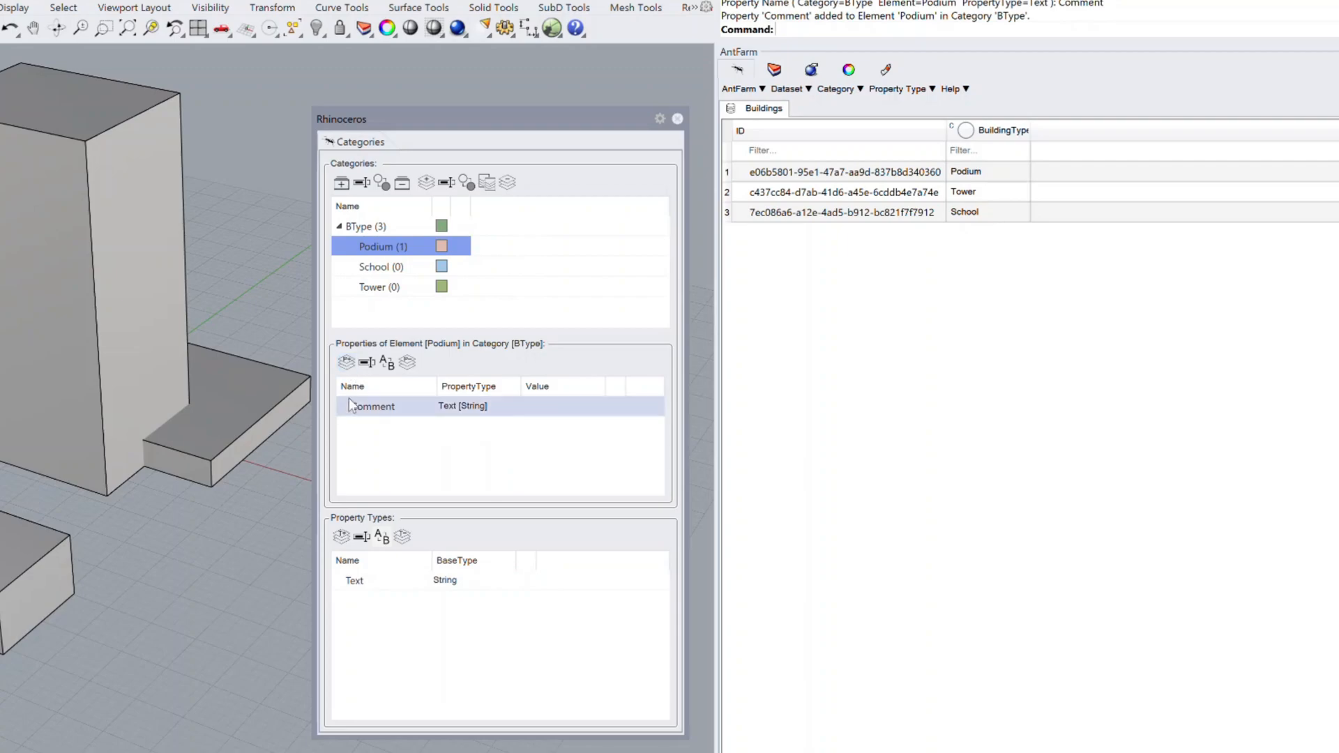
Step: Add a Text property named Comment to the School element of the BType category
click(373, 268)
click(346, 362)
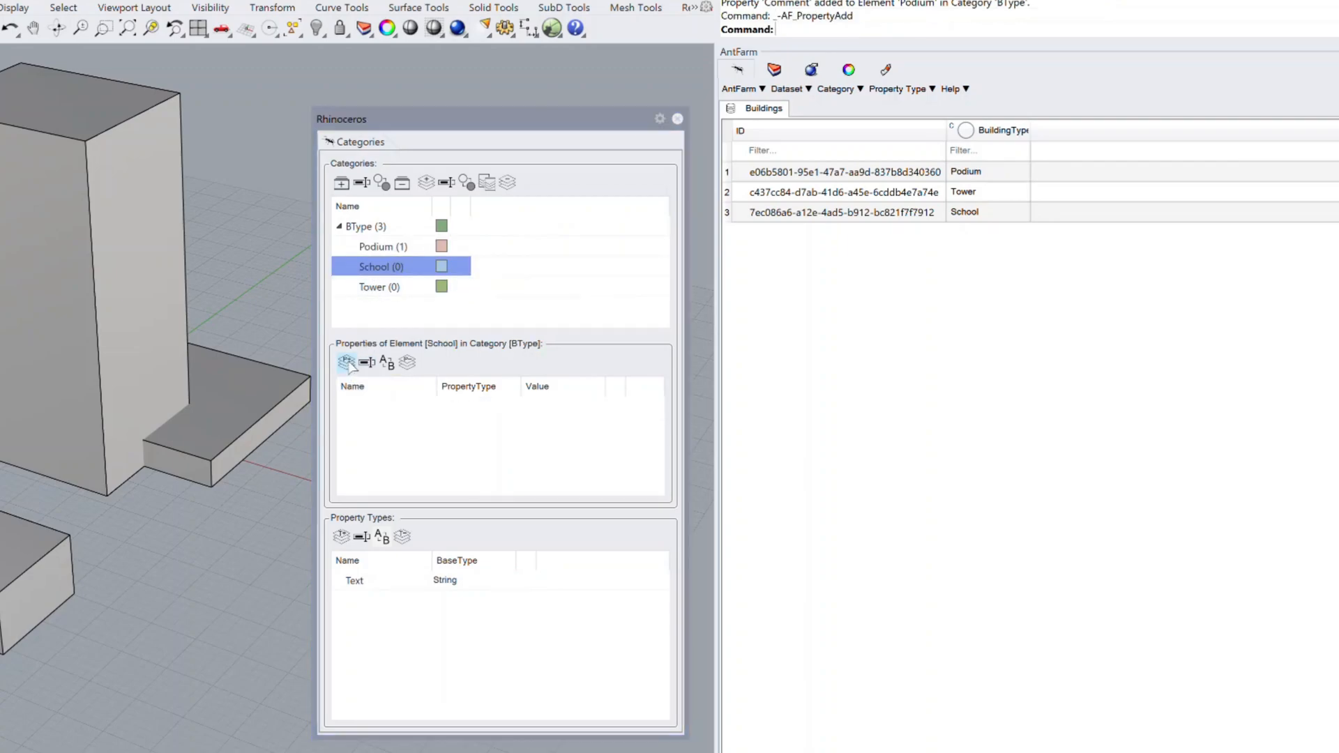
text(Comment)
key(Return)
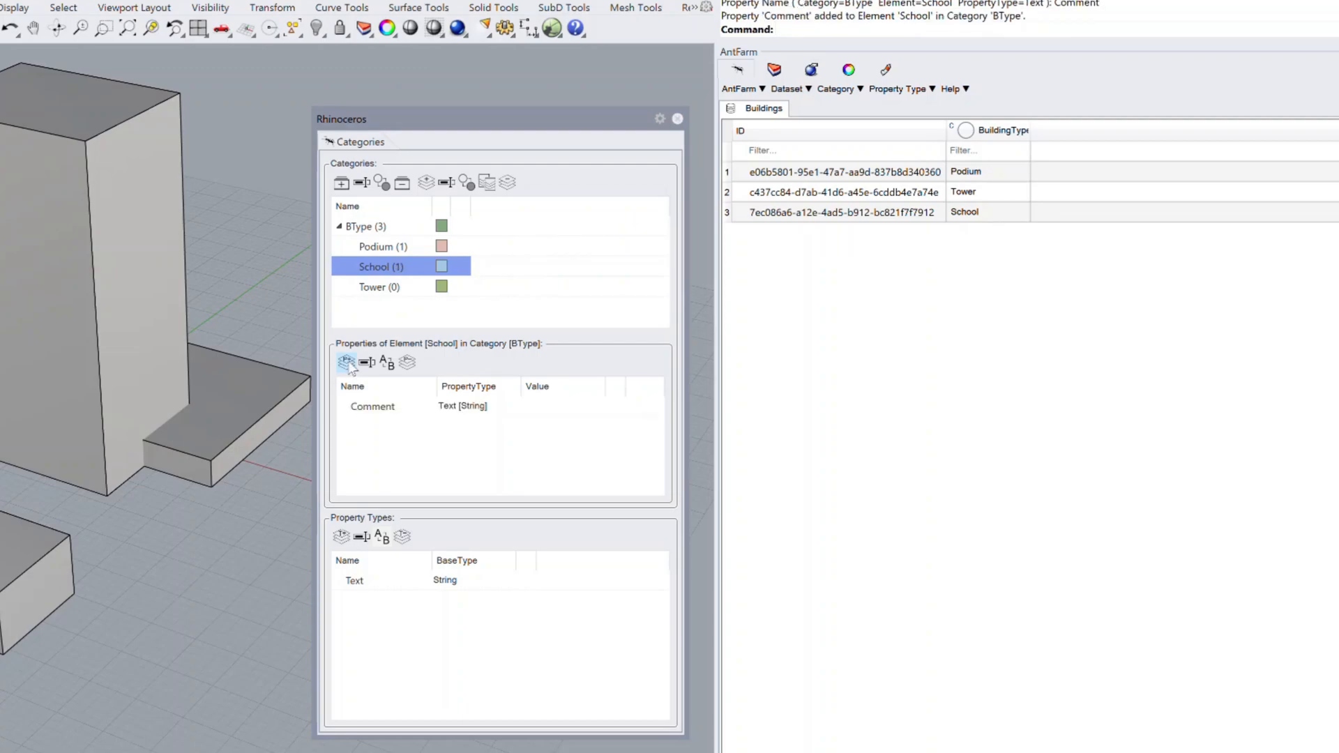
Step: Add a Text property named Comment to the Tower element of the BType category
click(376, 287)
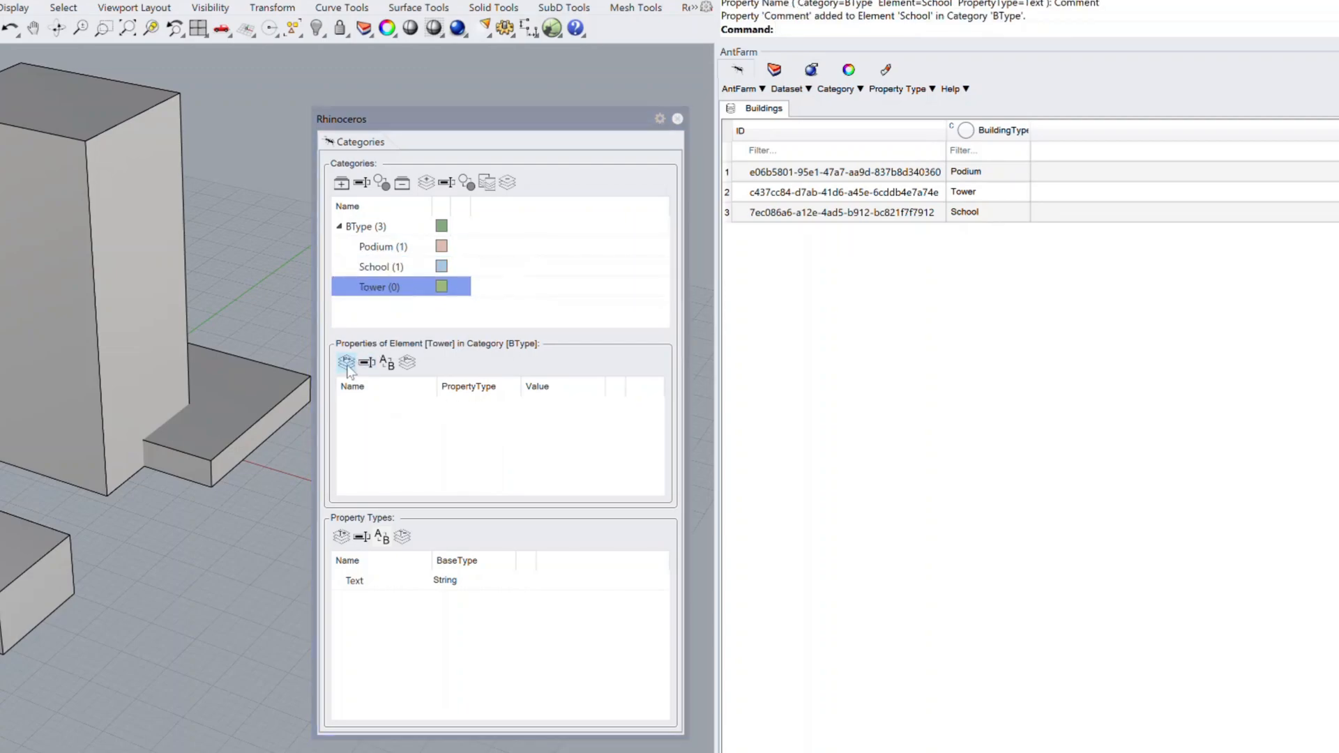
click(347, 364)
text(Co)
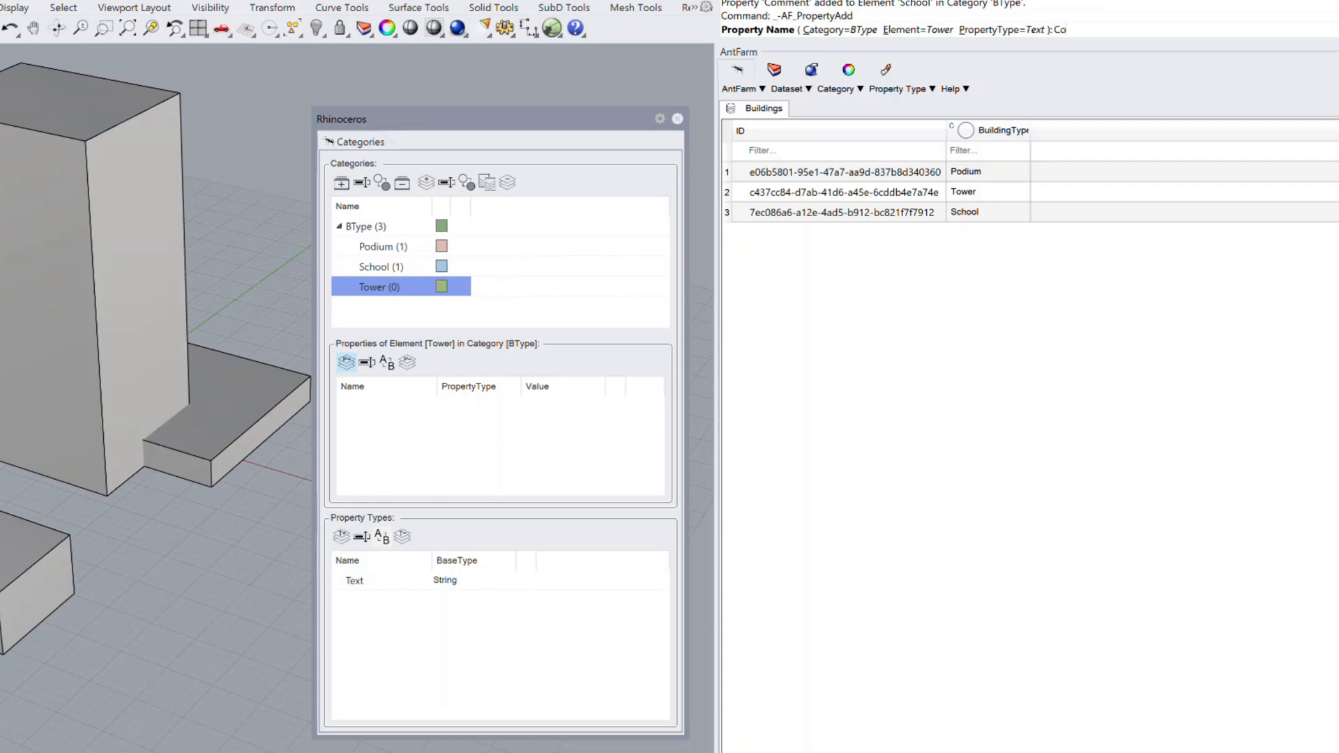
text(mment)
key(Return)
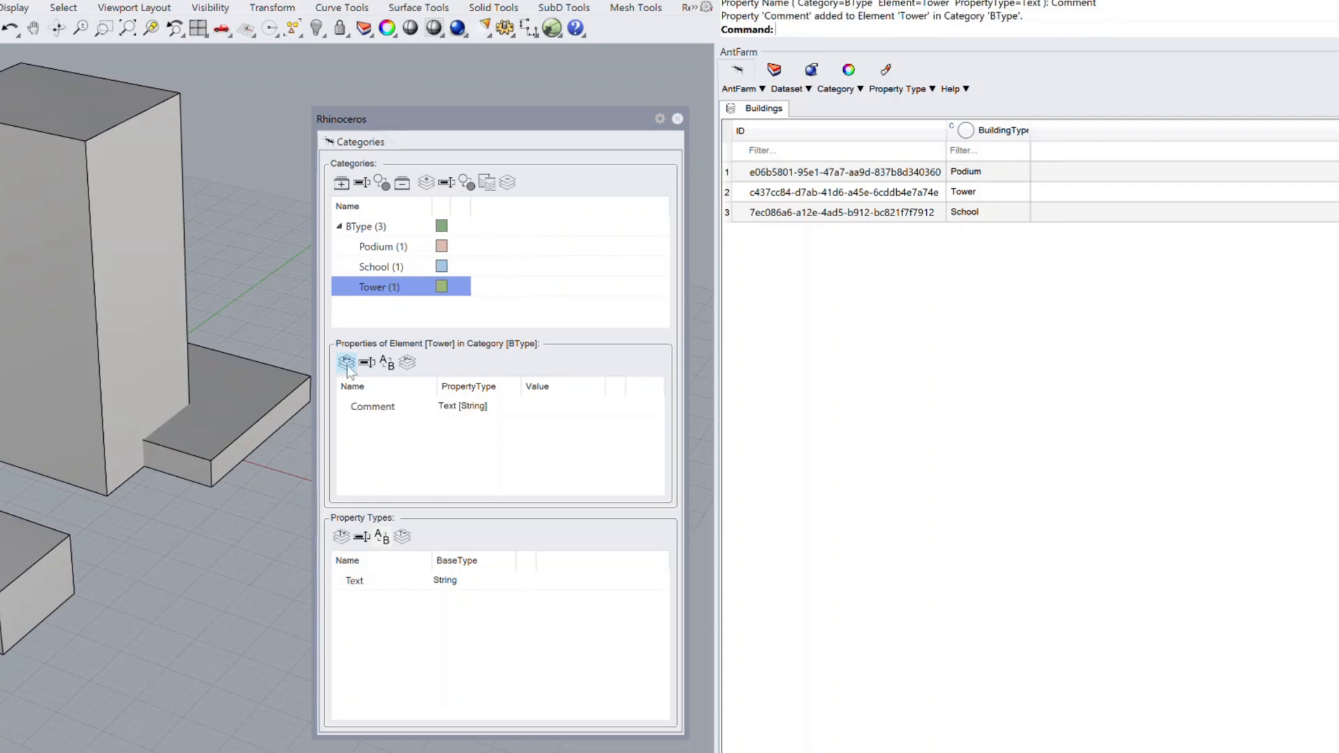
Step: Create a second property type named Number with base type Integer
click(342, 537)
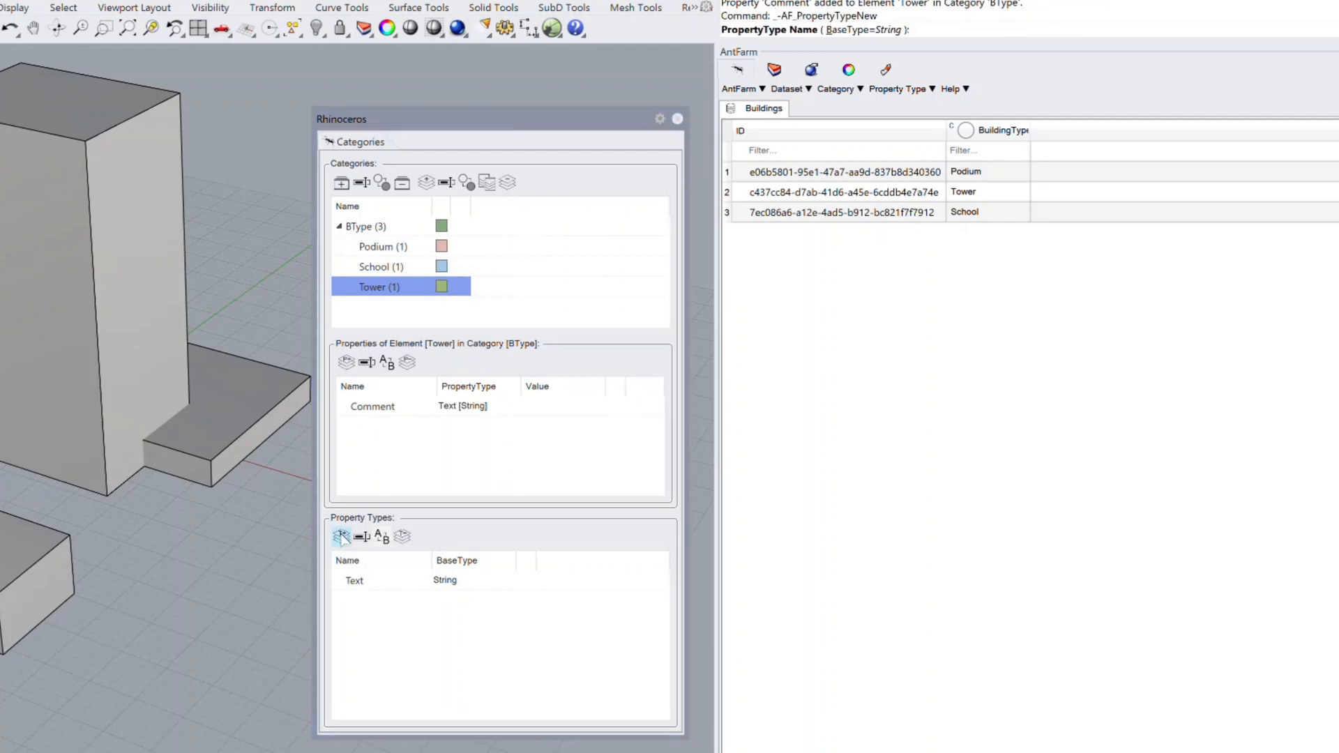
click(872, 30)
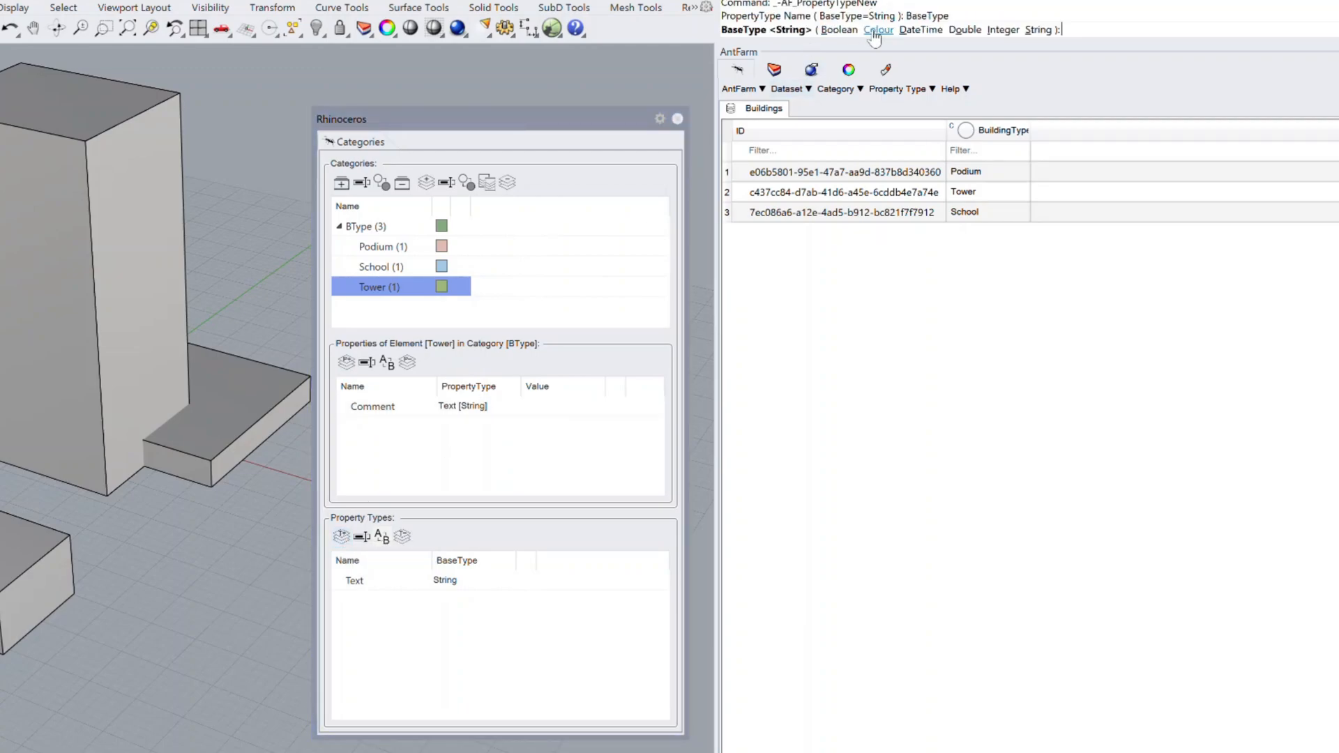
click(1005, 30)
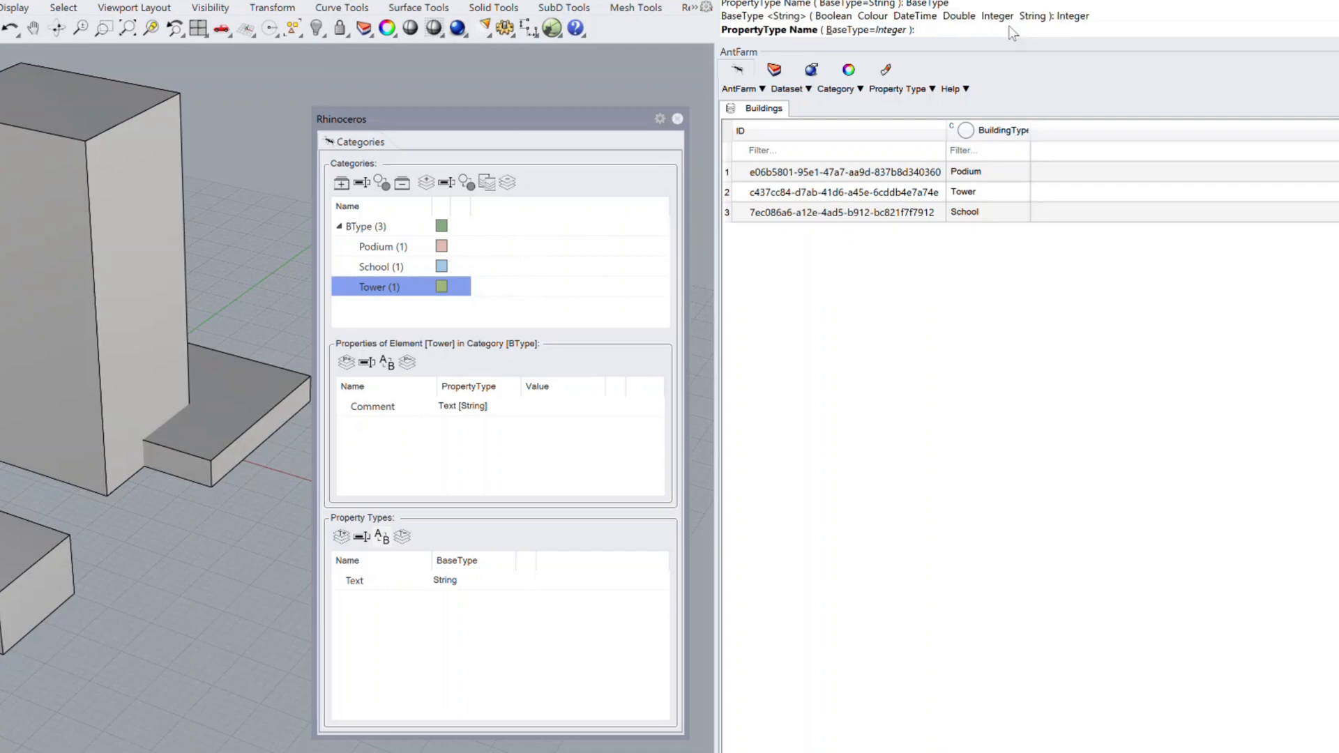
text(umber)
key(Return)
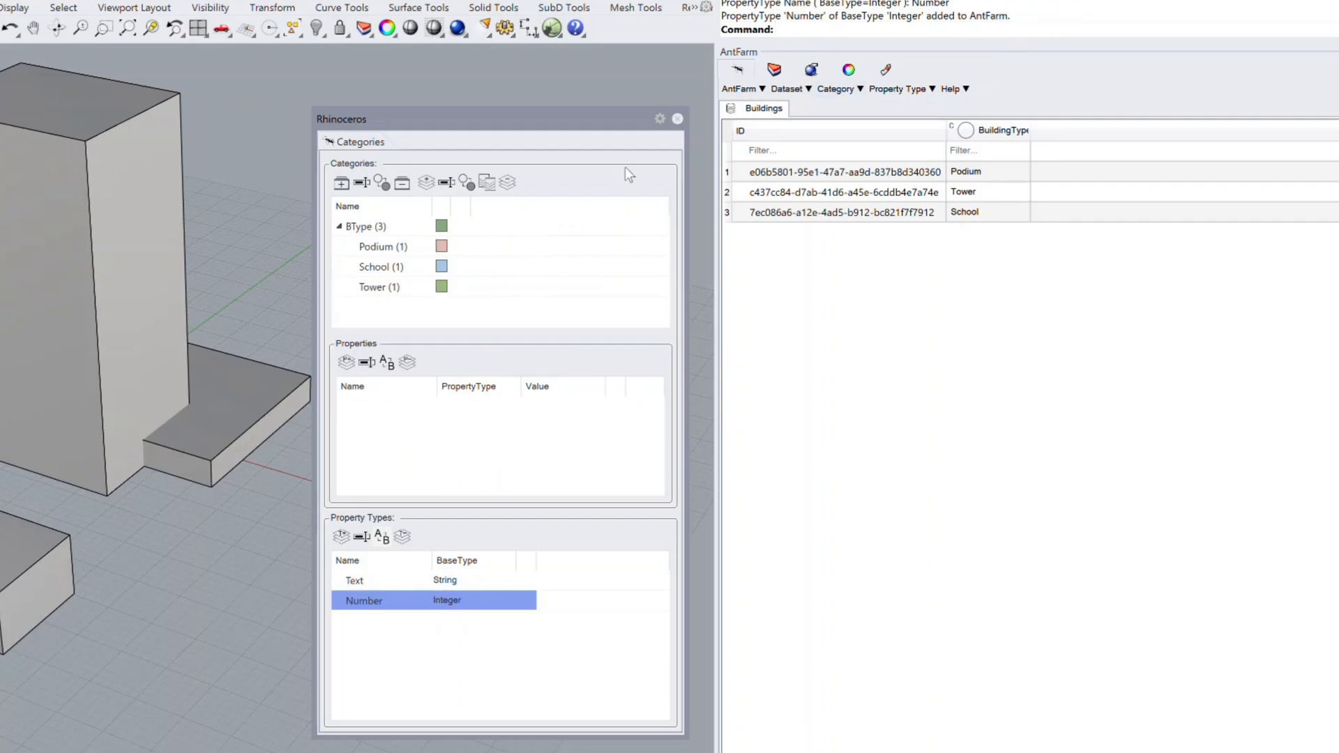
Step: Add a property named NumStories to the Podium element, using the Number property type
click(399, 247)
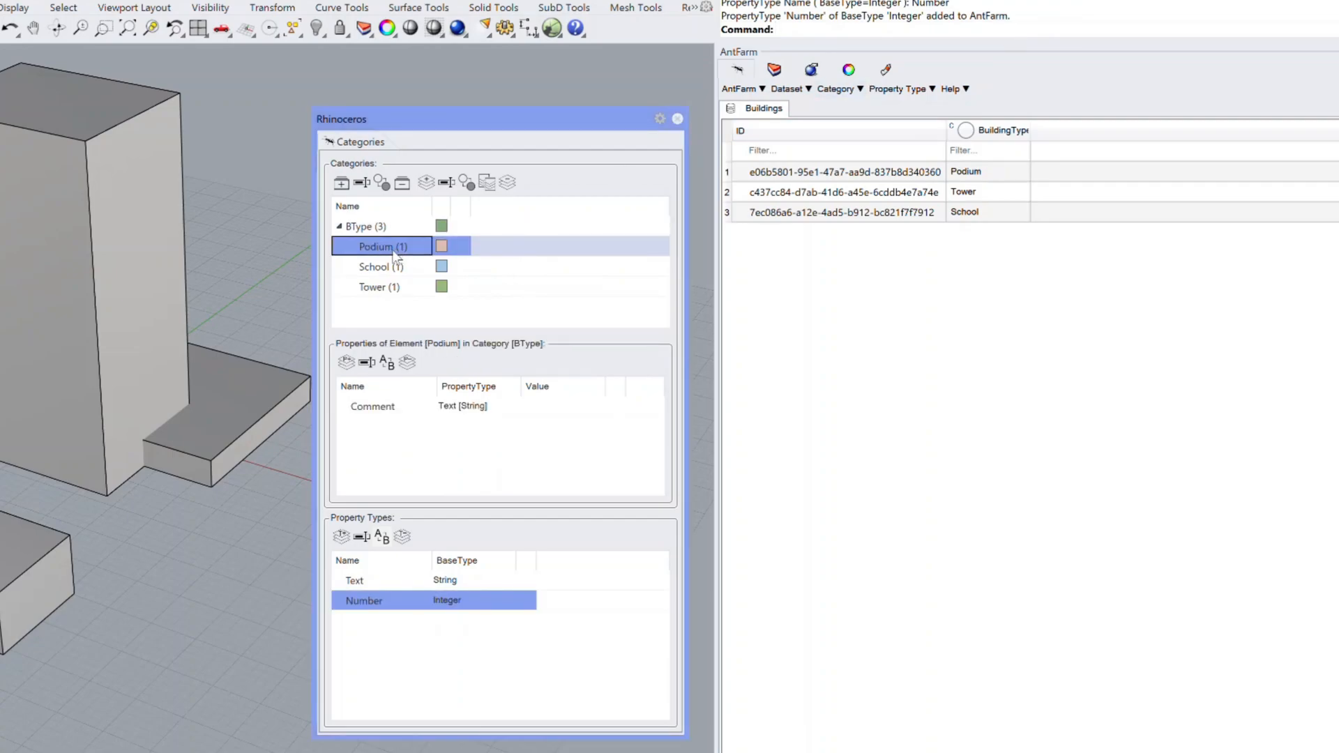
click(346, 363)
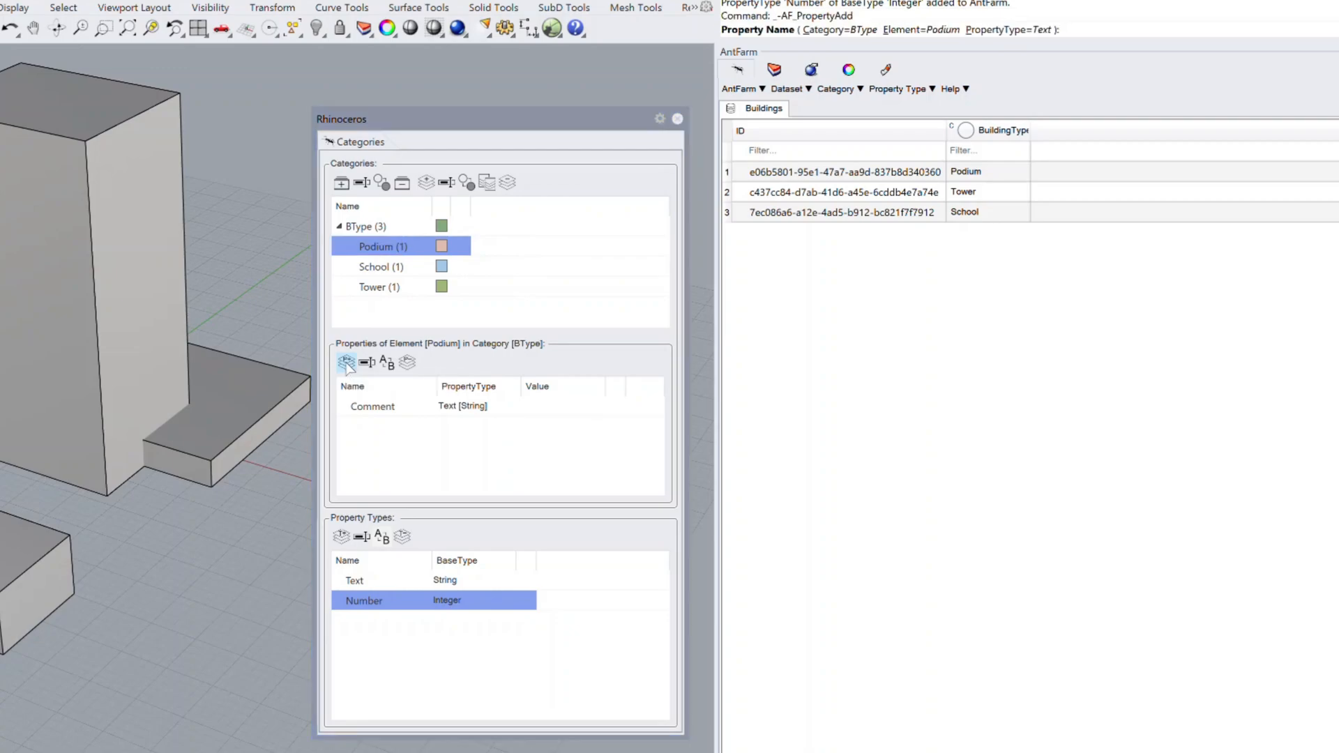
click(1038, 30)
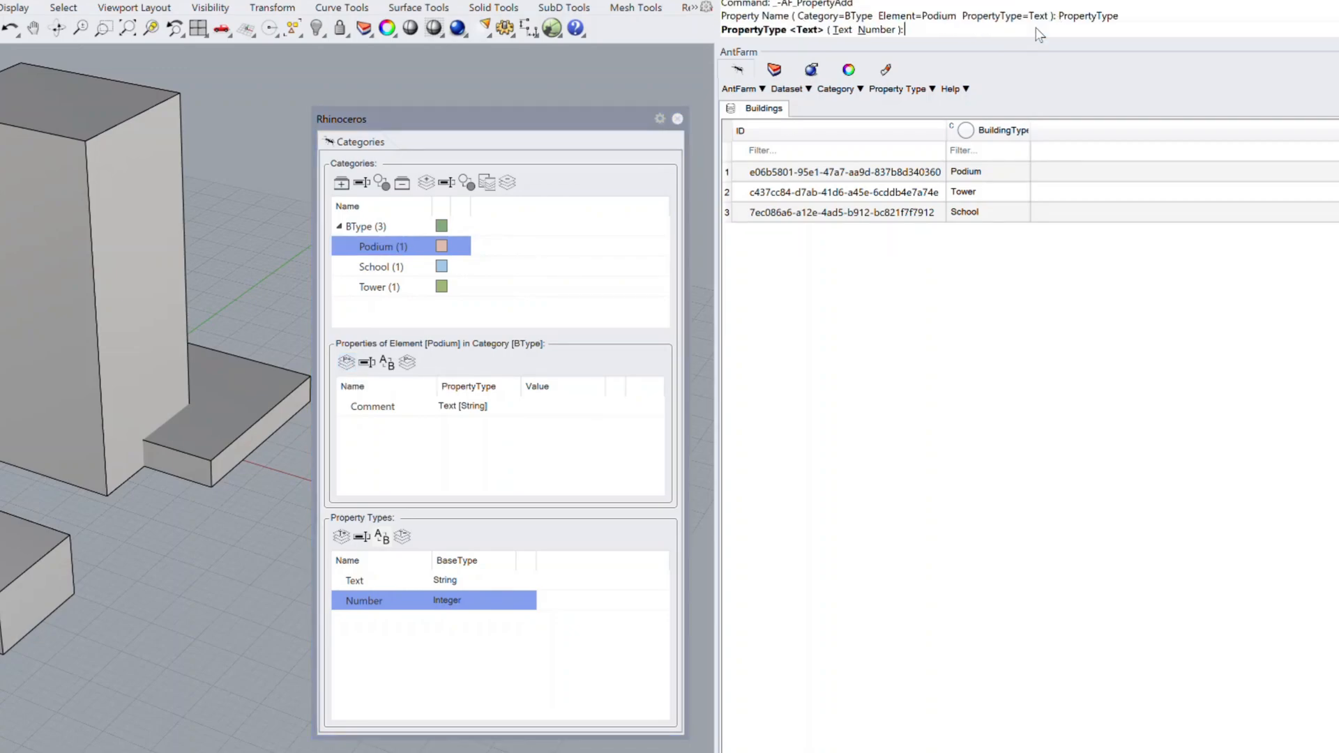
click(866, 30)
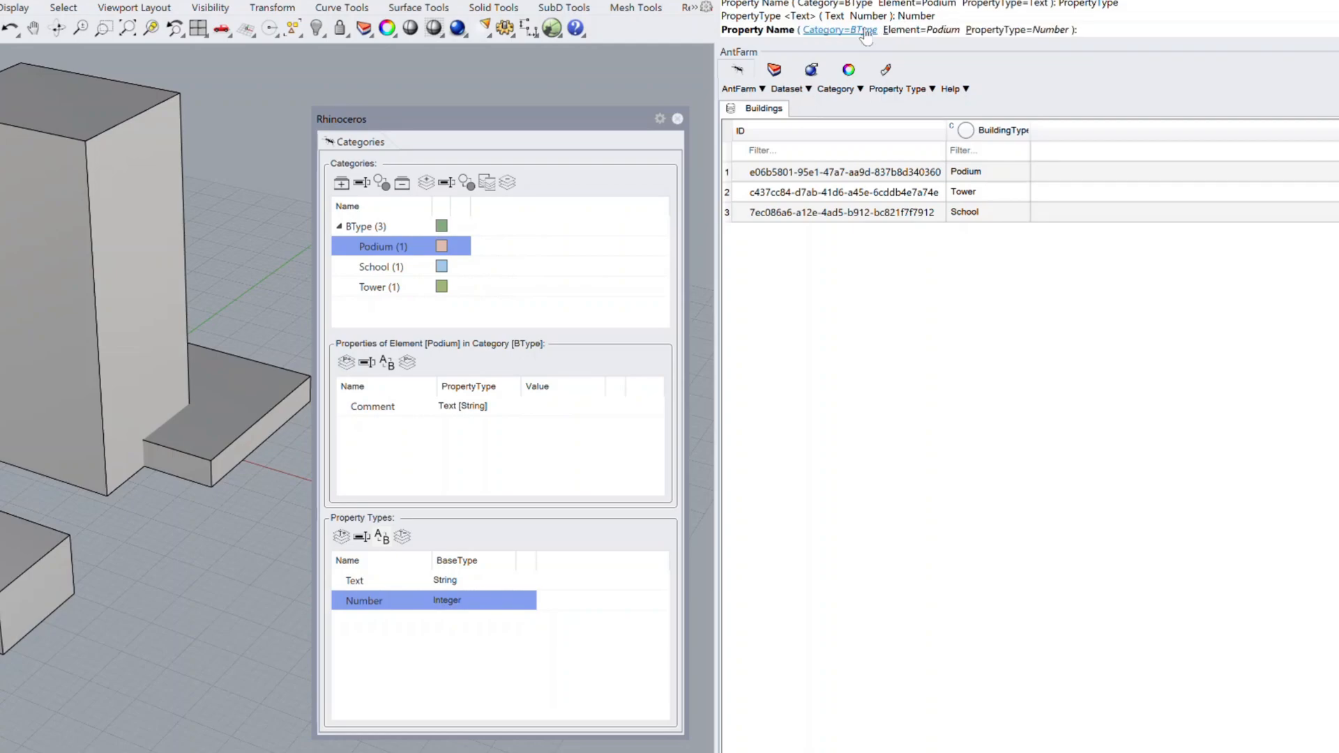
text(NumStories)
key(Return)
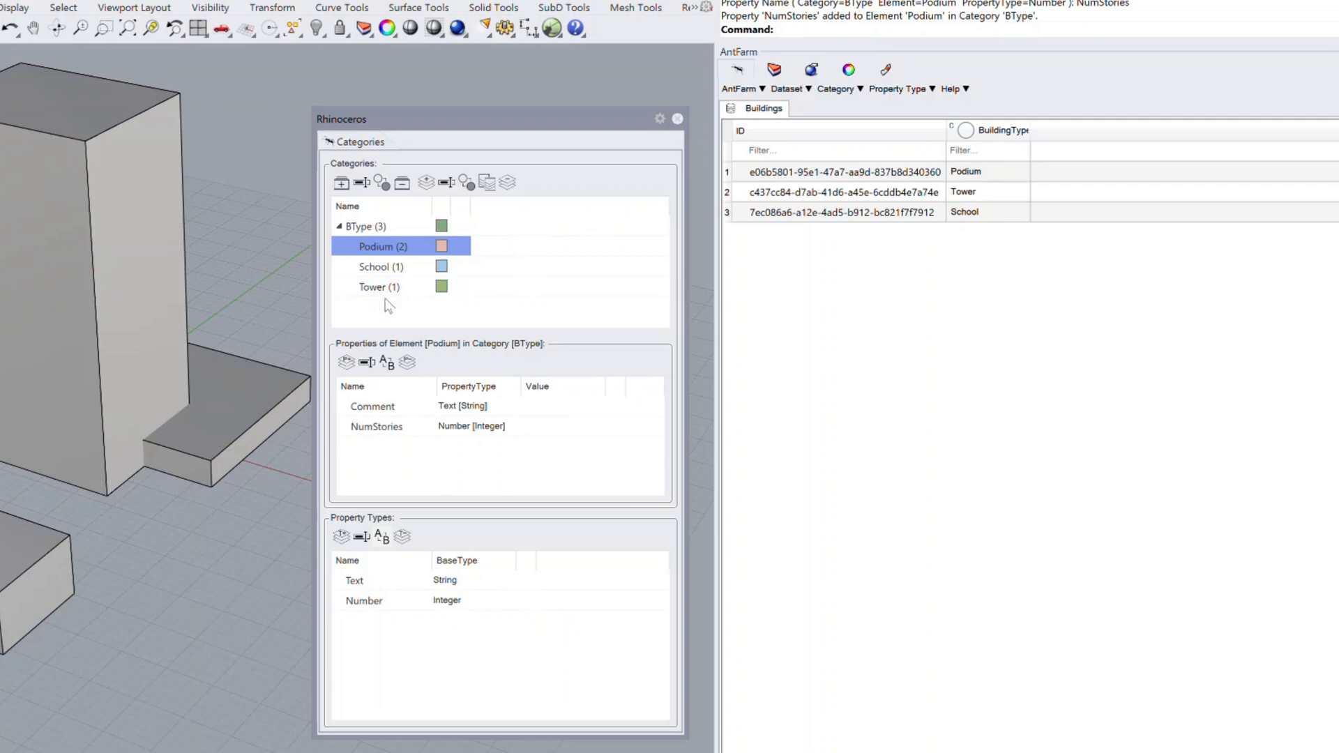
Step: Add a property named NumStories of type Number to the School element
click(385, 271)
click(347, 362)
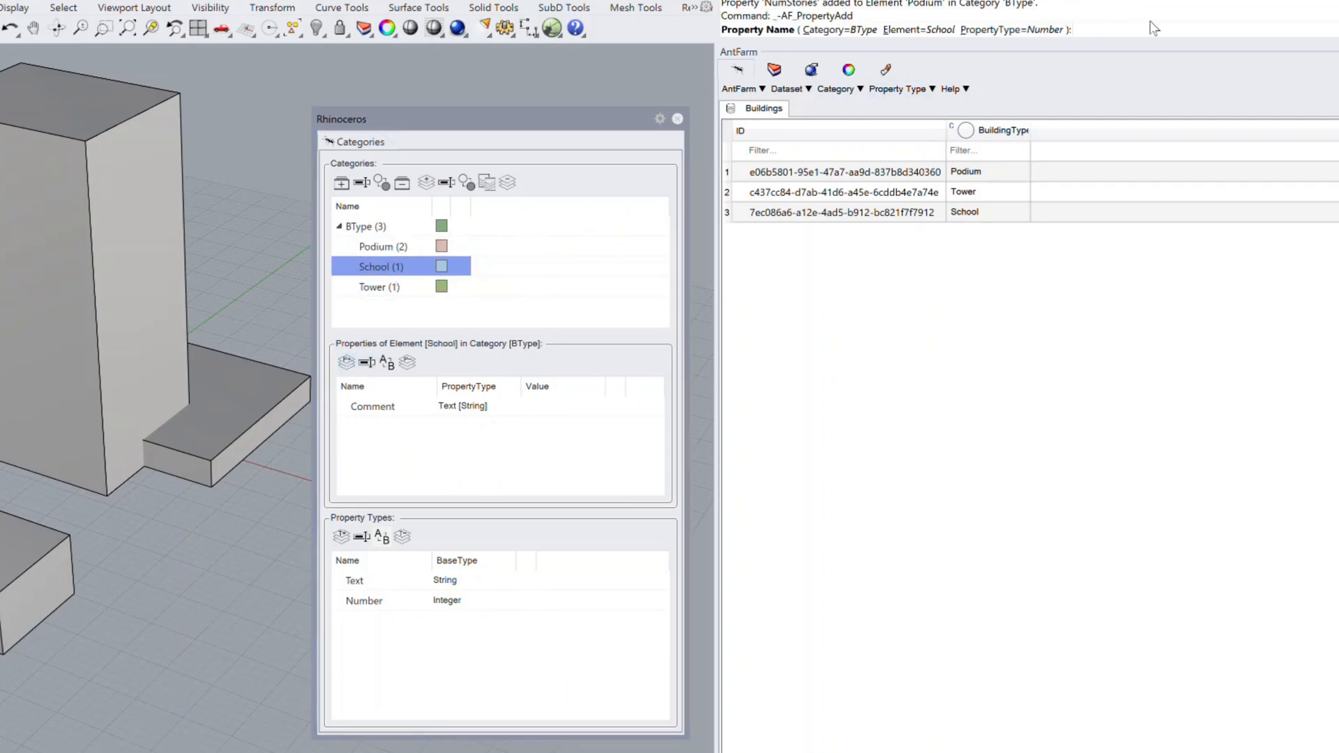
text(NumSories)
right_drag(182, 335, 105, 328)
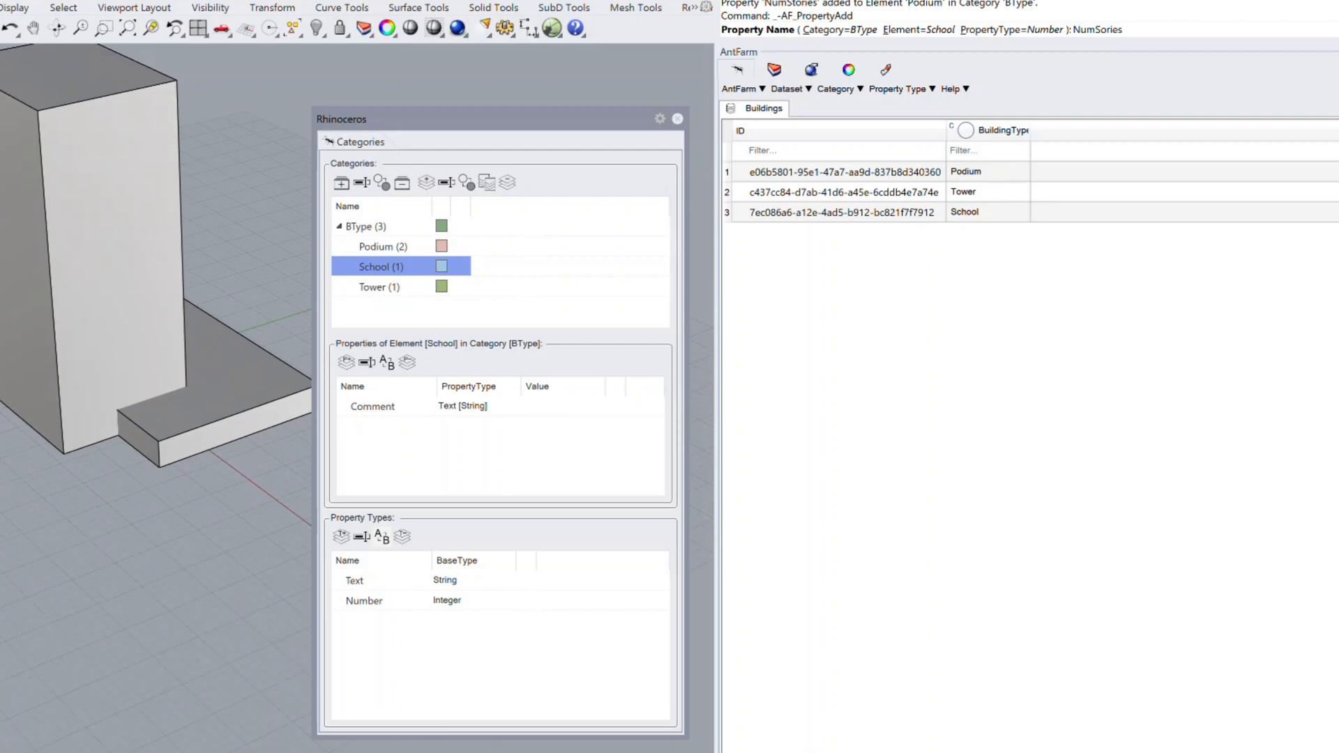
key(BackSpace)
key(BackSpace)
text(s)
key(Return)
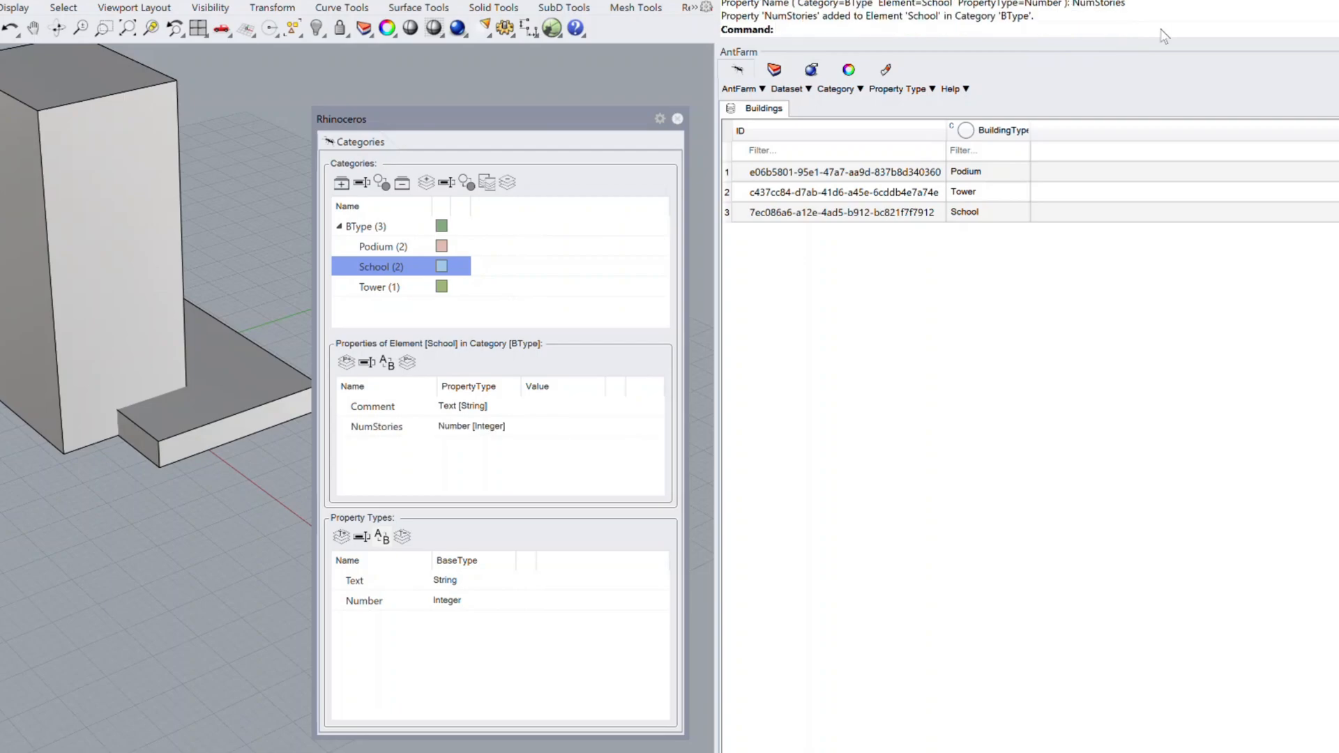
Step: Add a property named NumStories of type Number to the Tower element
click(380, 287)
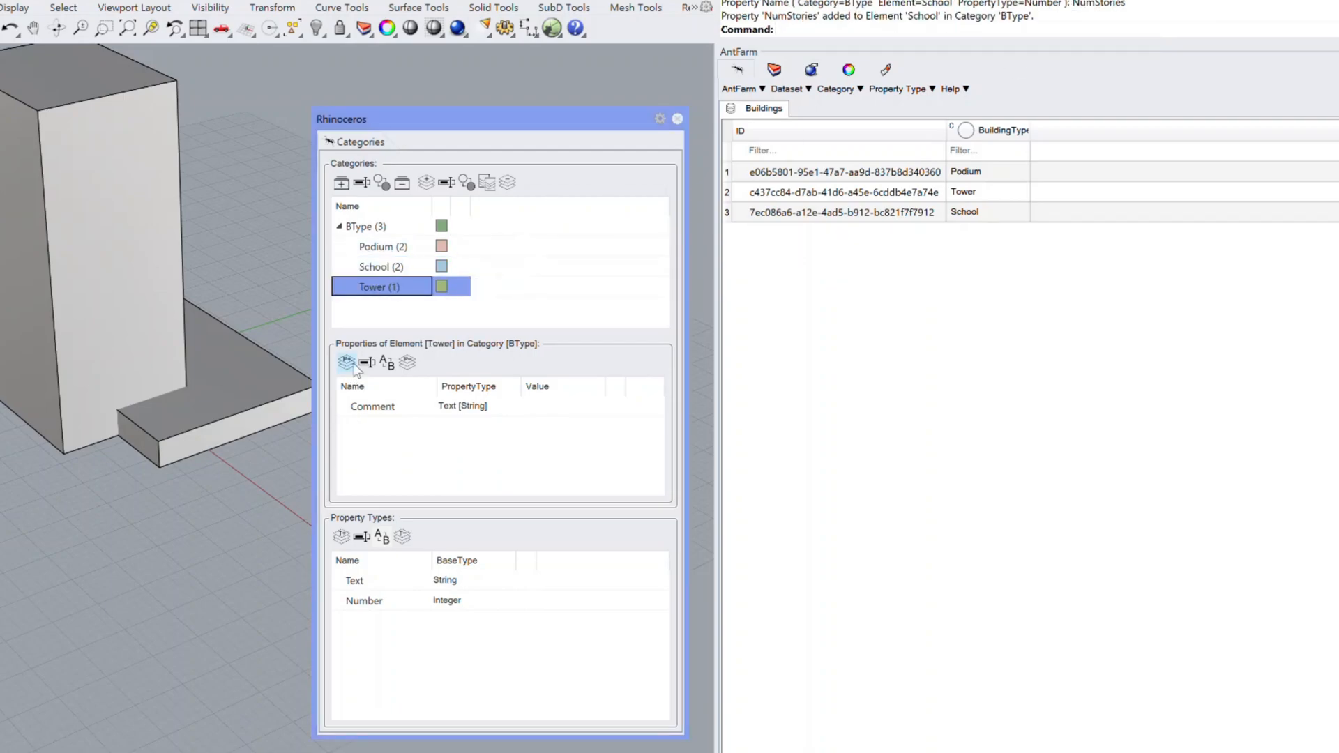
click(347, 362)
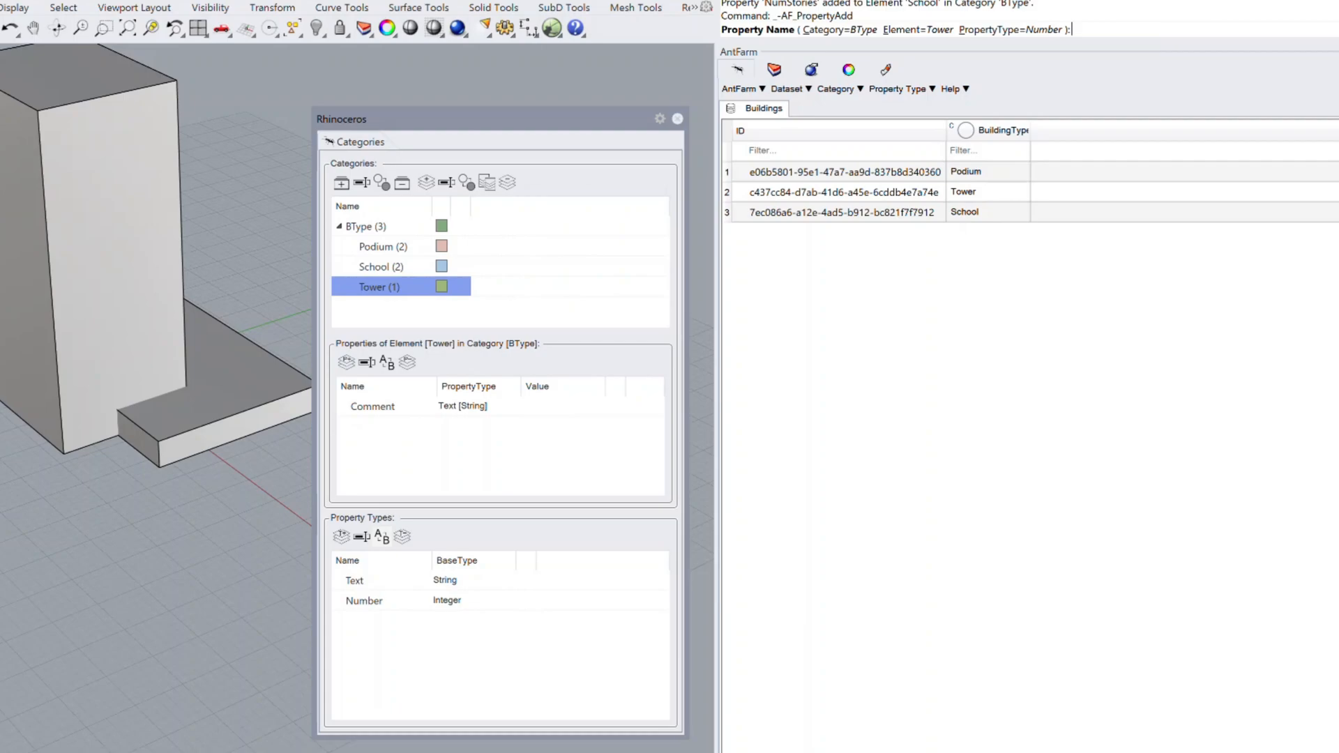
text(NumStorie)
key(Return)
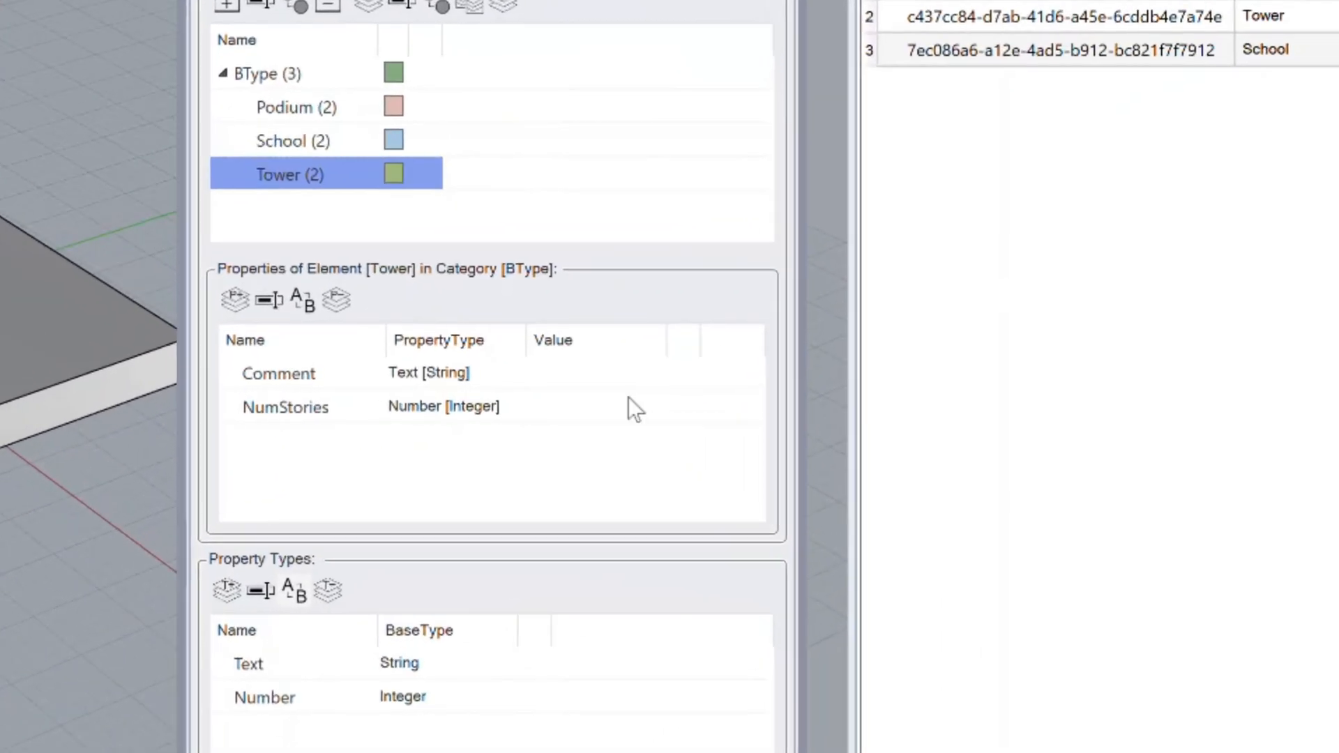
Step: Set the Tower element's Comment to "Tower including Skydeck" and its NumStories to 23
click(626, 374)
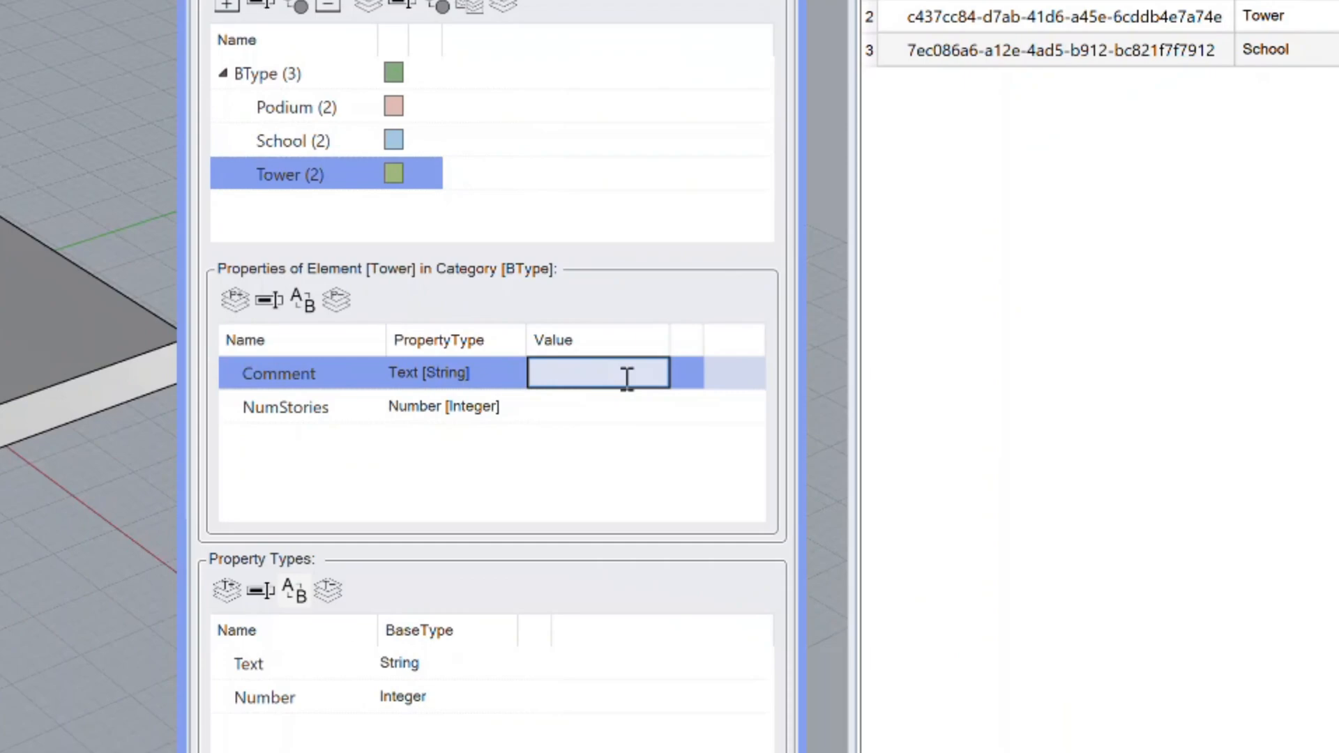
text(Tower including Skydeck)
click(607, 417)
click(607, 415)
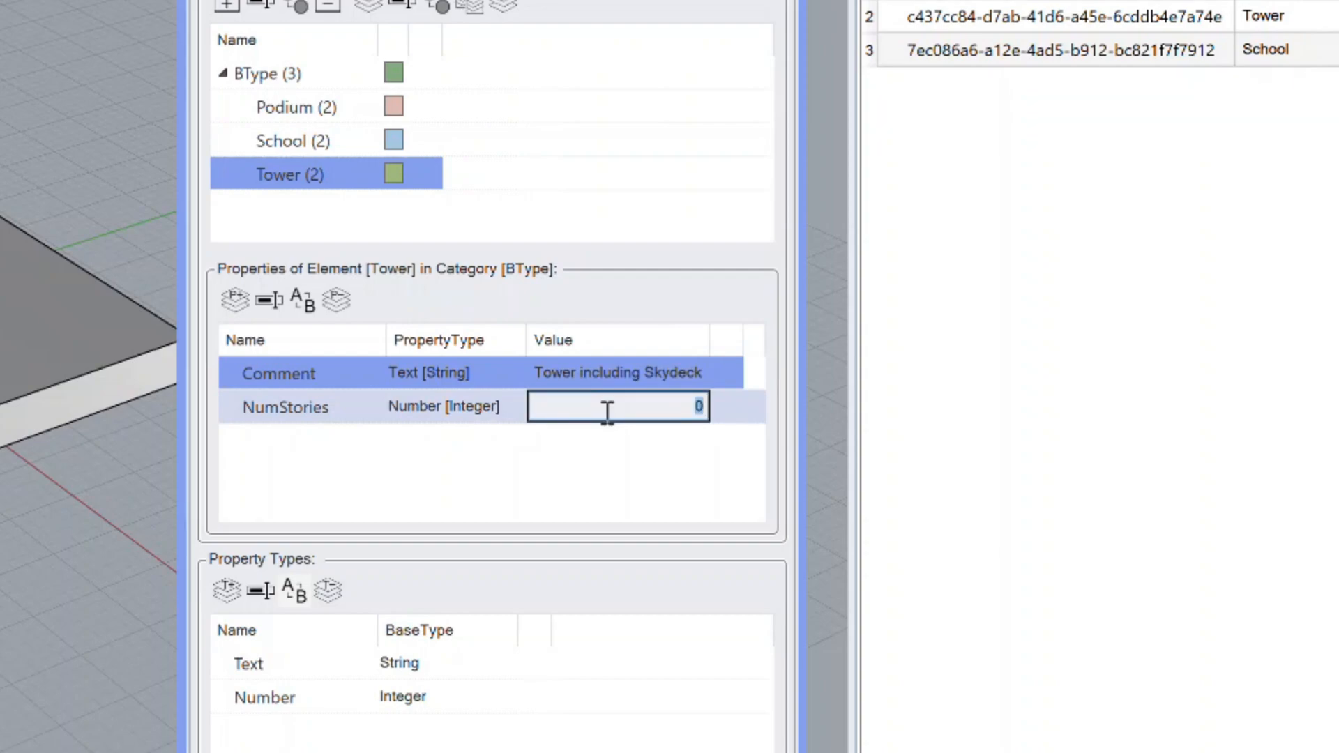
text(23)
key(Return)
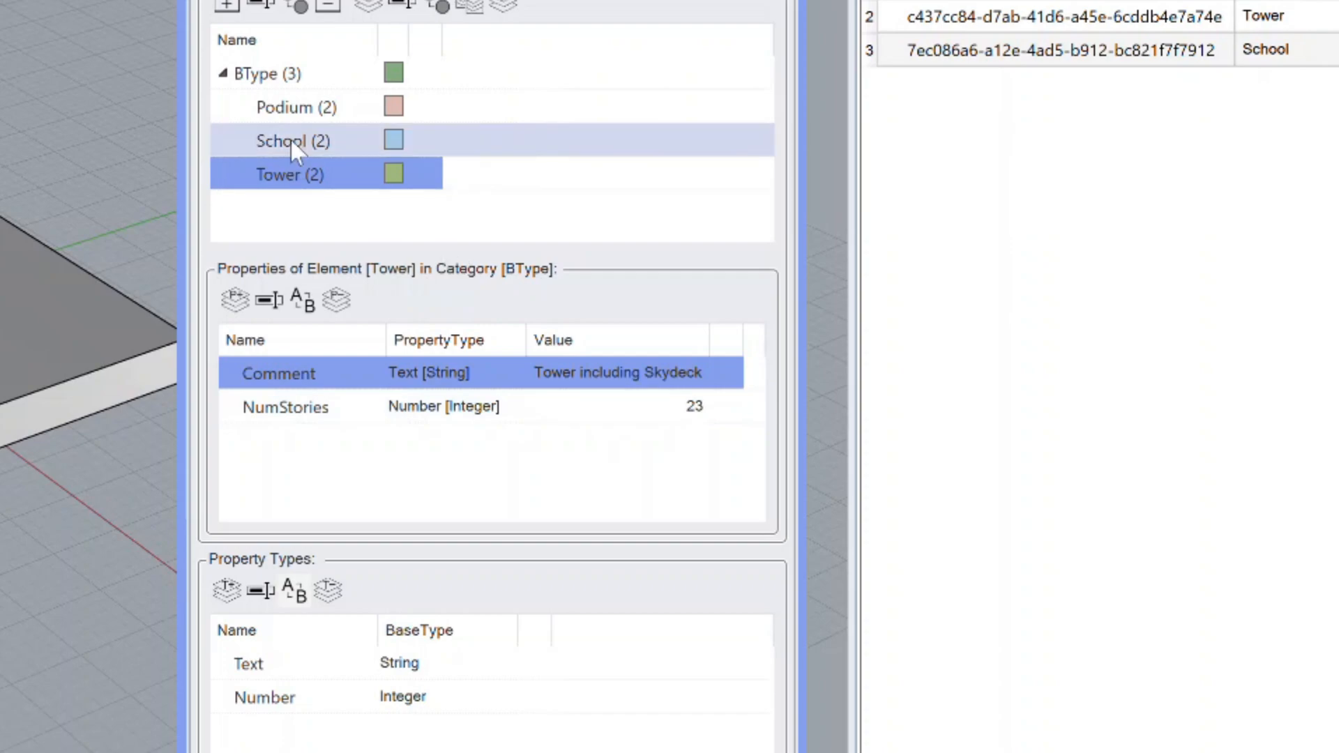
Step: Set the School element's Comment to "public school" and its NumStories to 5
click(290, 140)
click(556, 374)
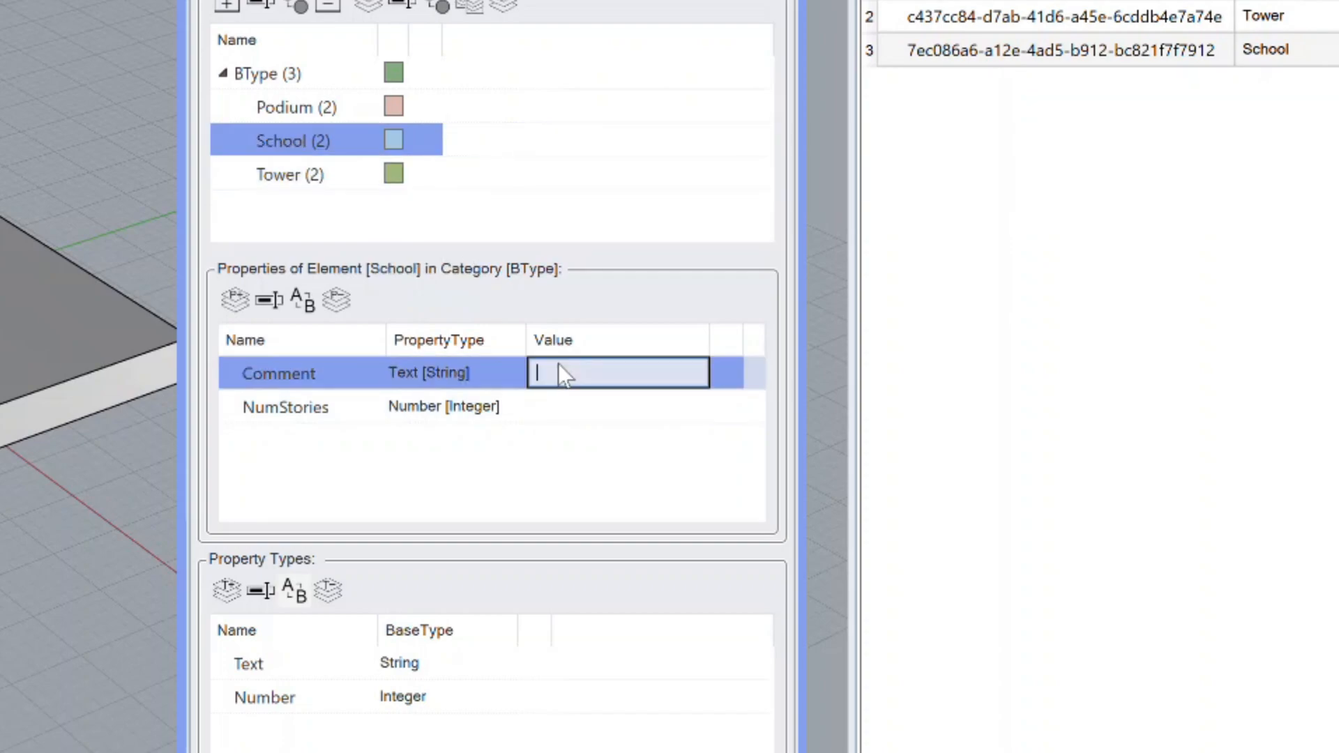
text(public scholl)
key(BackSpace)
key(BackSpace)
text(ol)
click(603, 402)
click(607, 406)
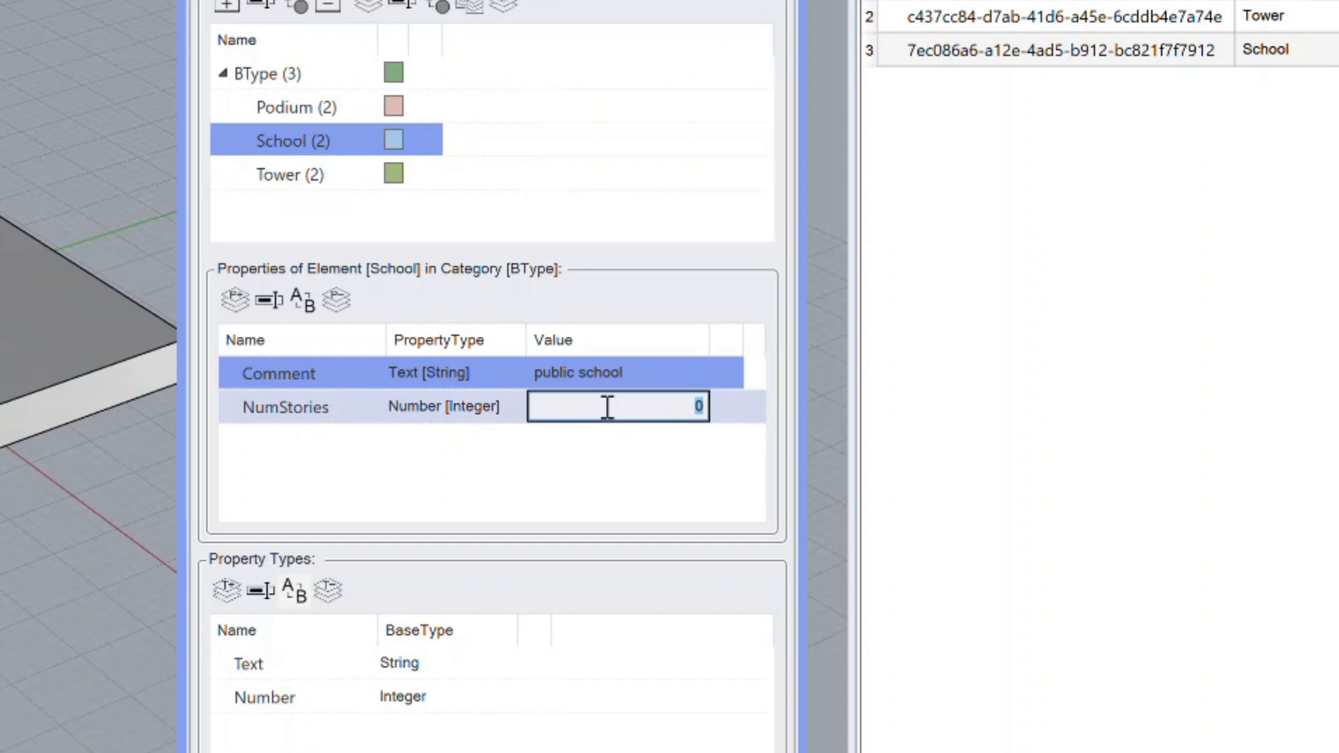
text(5)
key(Return)
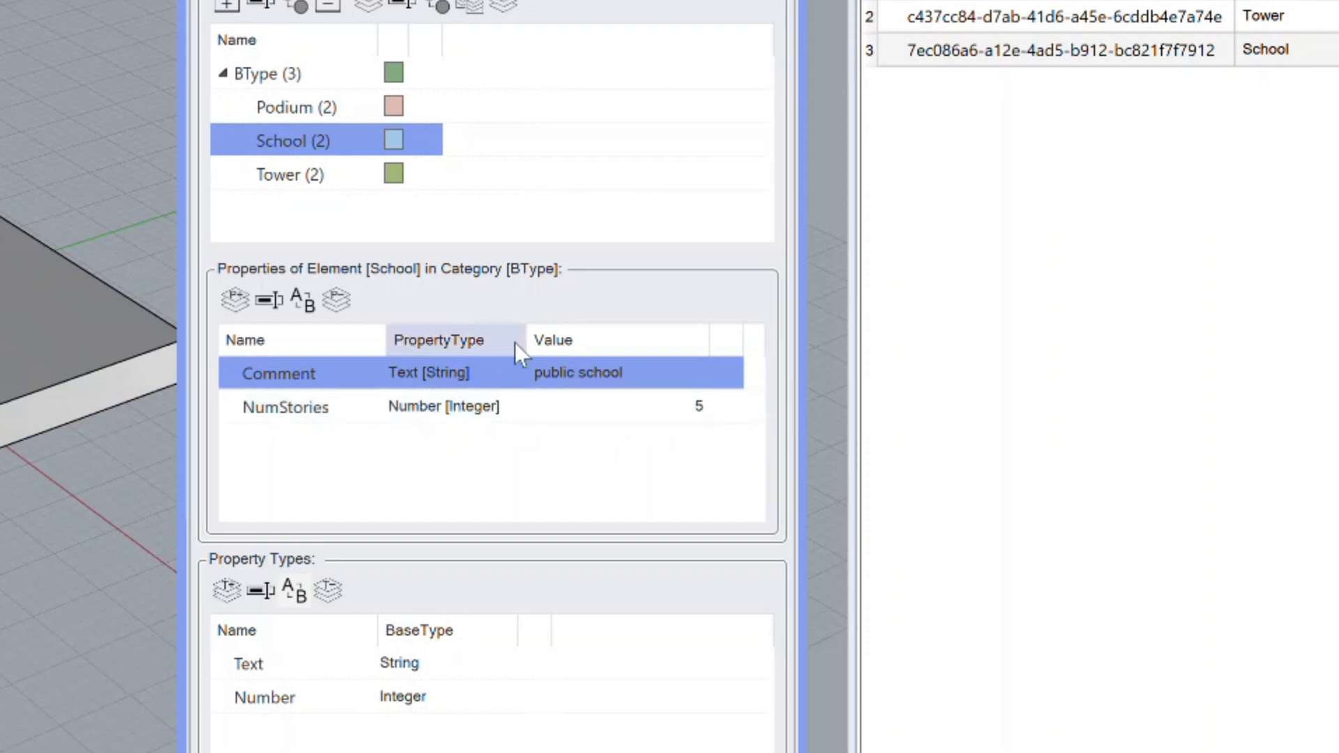
Step: Set the Podium element's Comment to "Podium with shopping" and its NumStories to 3
click(300, 112)
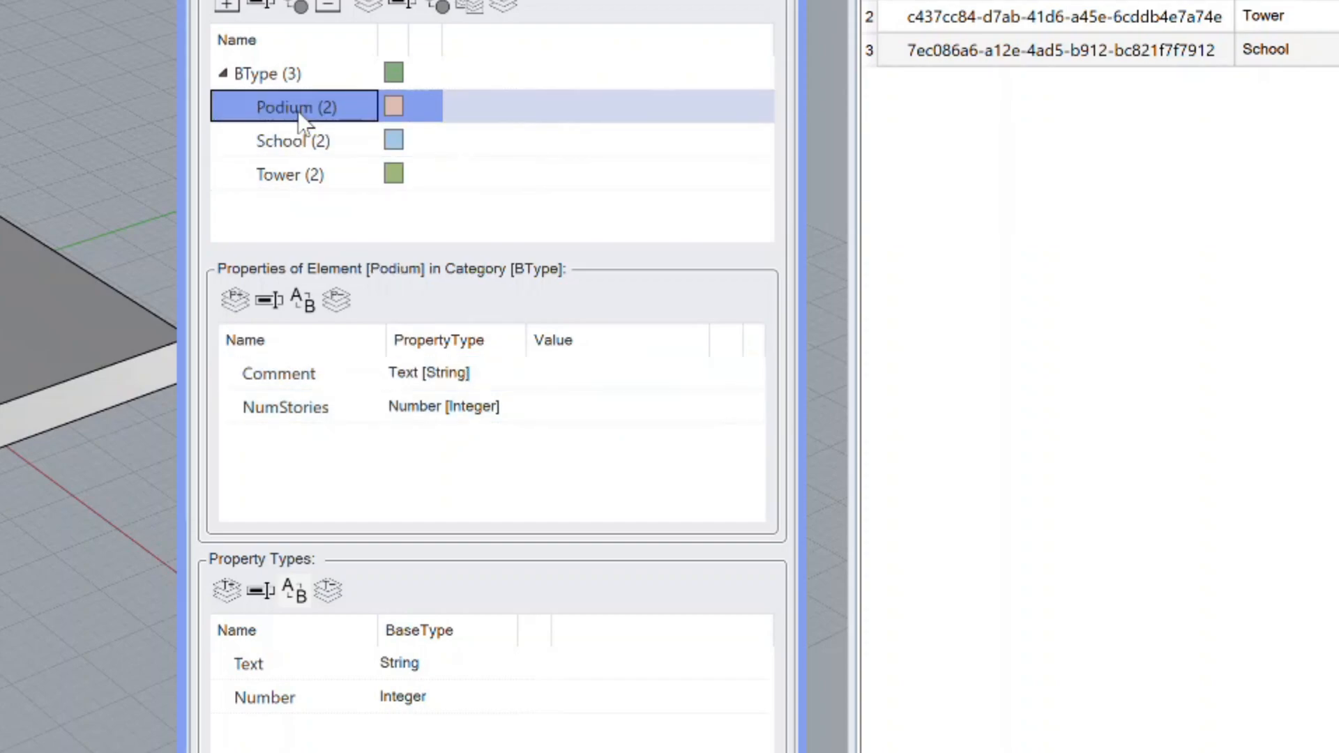
click(601, 371)
text(Podium )
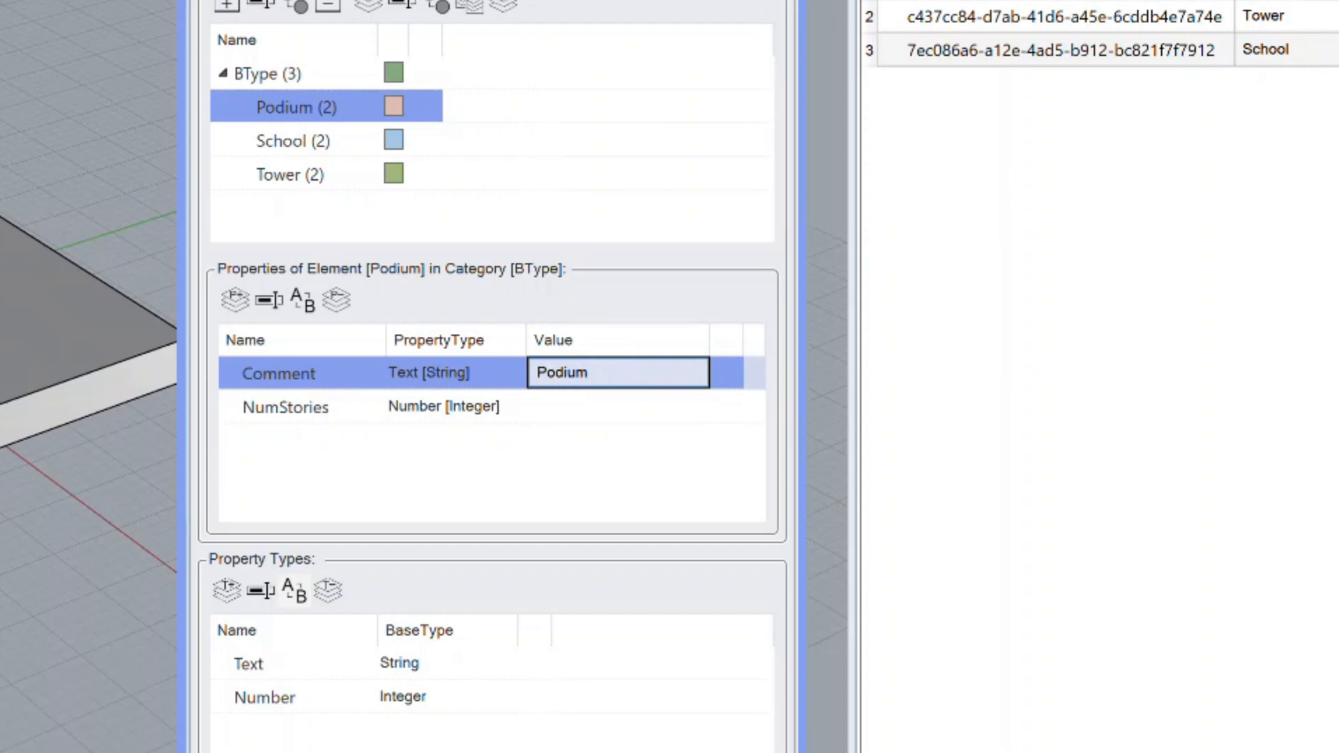
text(with shopping)
click(657, 408)
text(3)
key(Return)
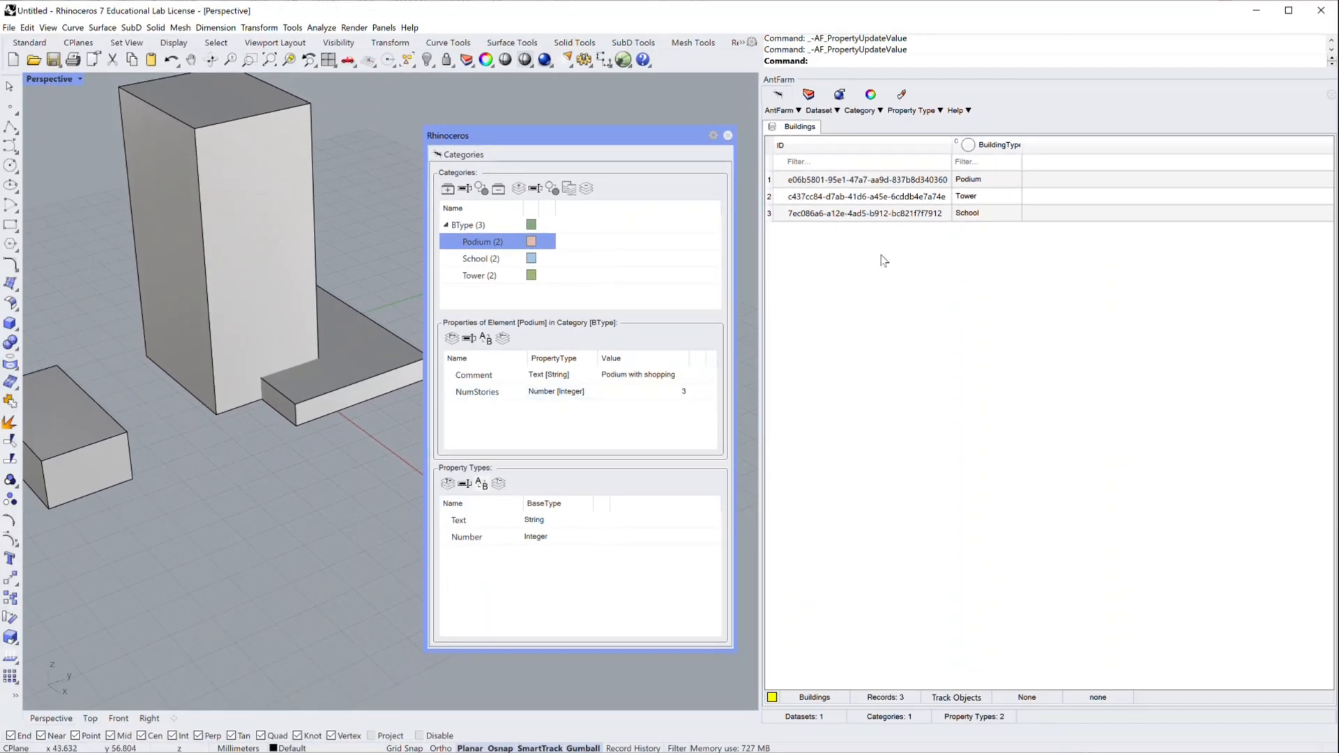
Step: Colour the building boxes by their BuildingType attribute and show the properties of the Podium element
click(968, 144)
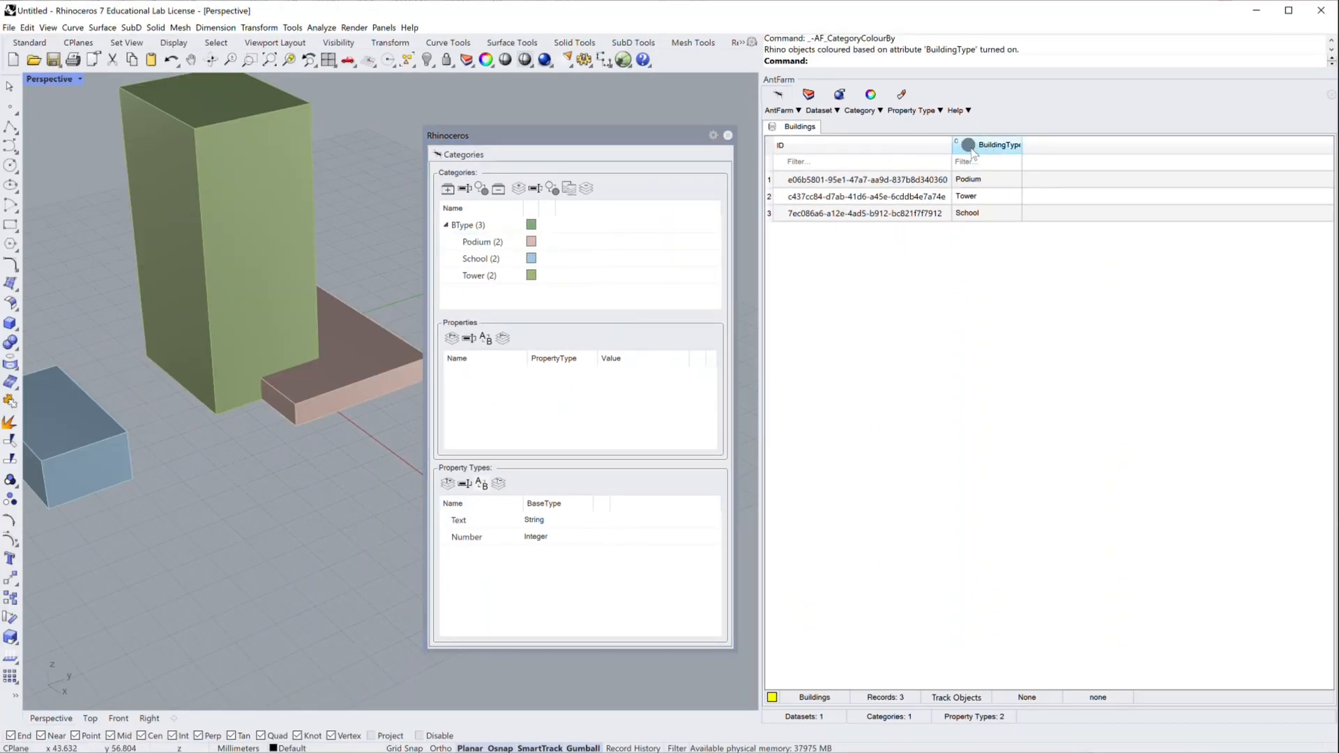
click(469, 225)
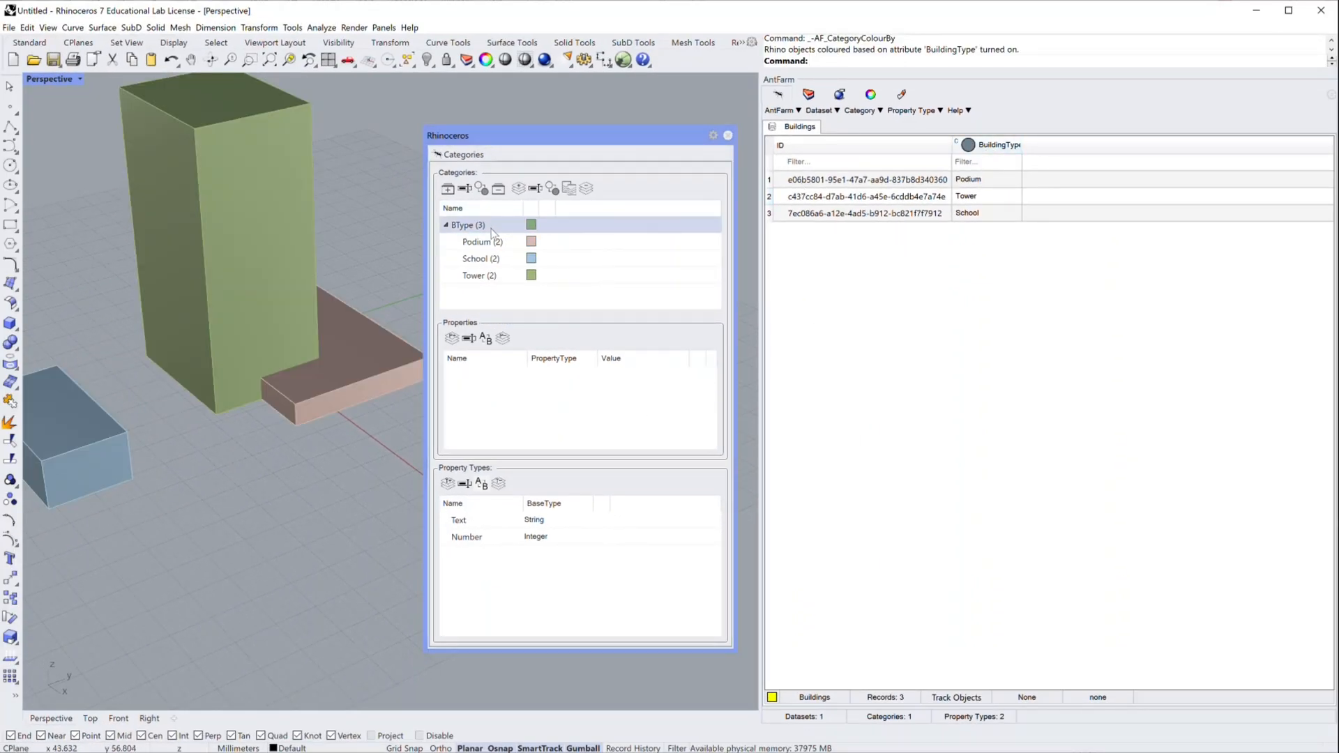
click(492, 243)
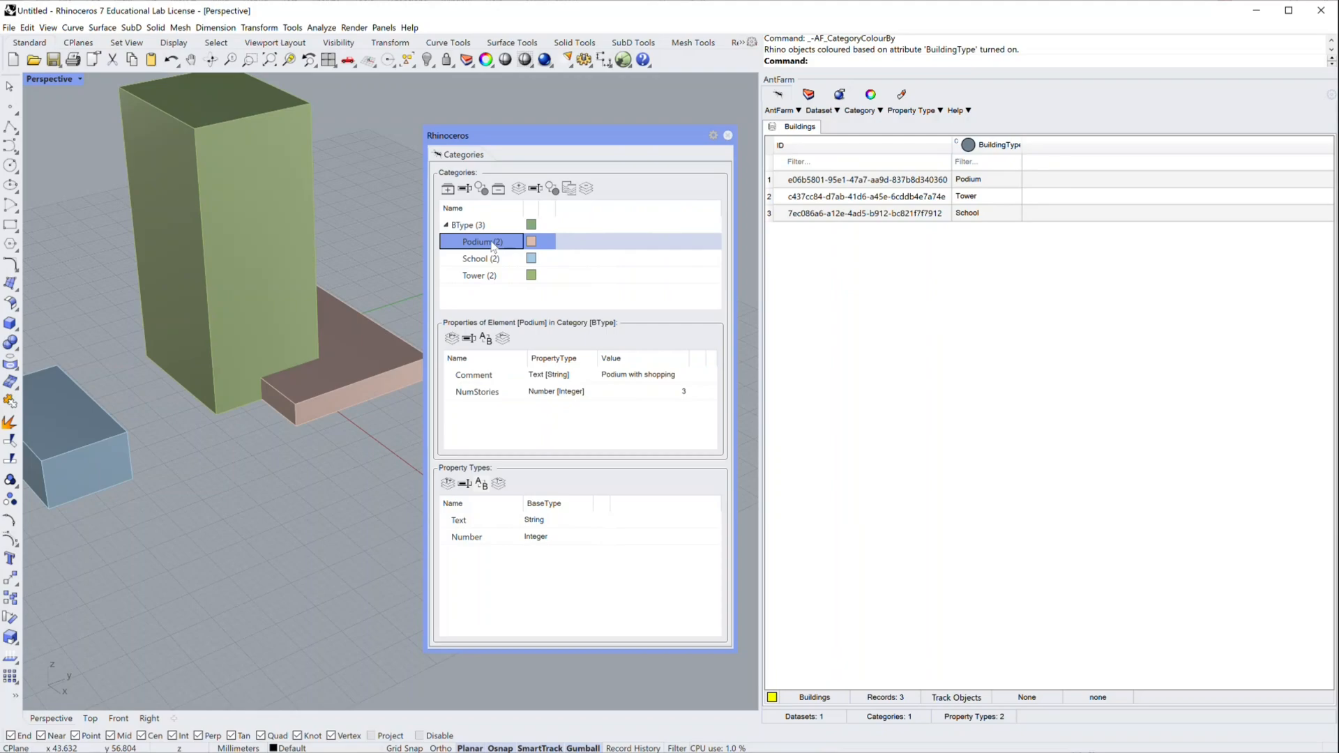